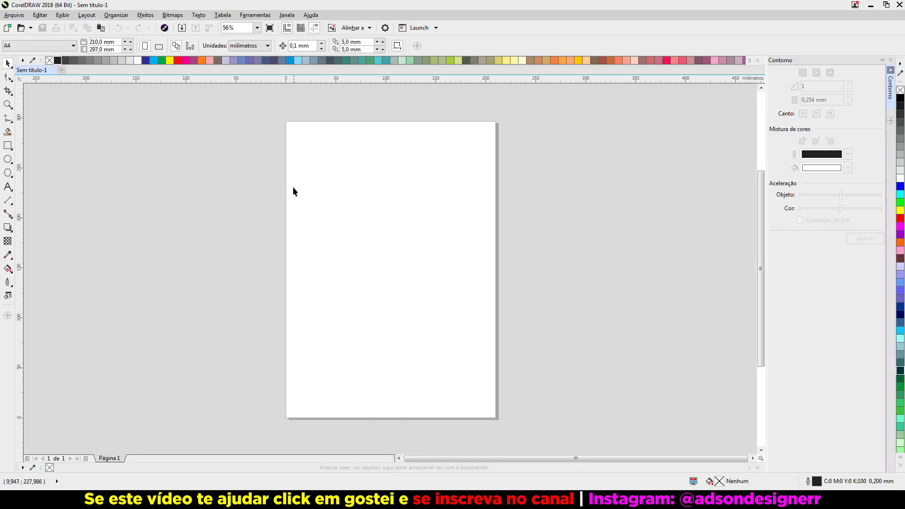
Step: Set the document units to pixels and the page size to 1200 × 1200 px, with the side docker collapsed
click(243, 47)
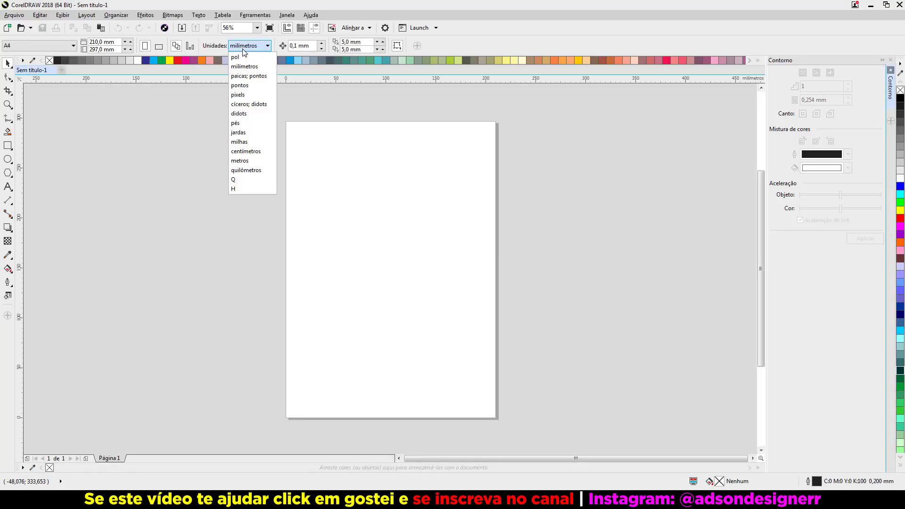
click(238, 95)
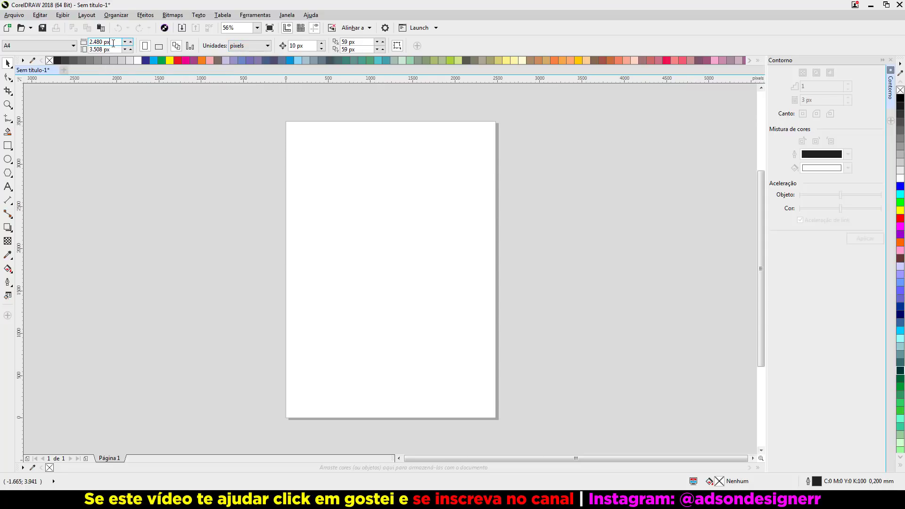
triple_click(113, 43)
text(1200)
key(Tab)
text(1200)
key(Return)
key(shift+F4)
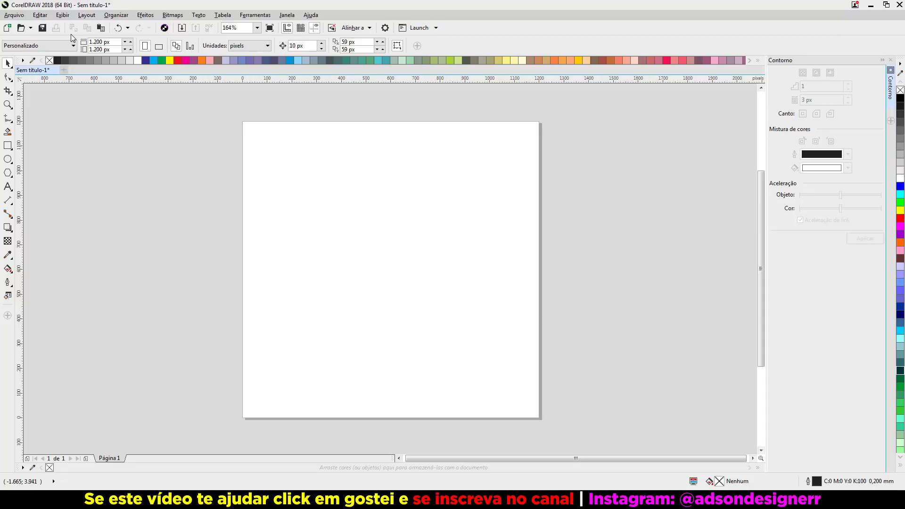
click(883, 60)
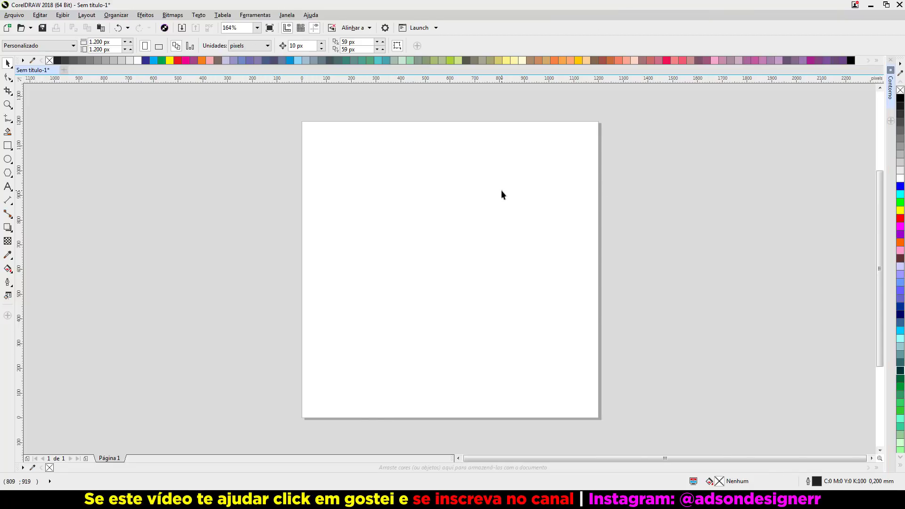
Step: Add a page-sized rectangle with a black fill and no outline
double_click(8, 147)
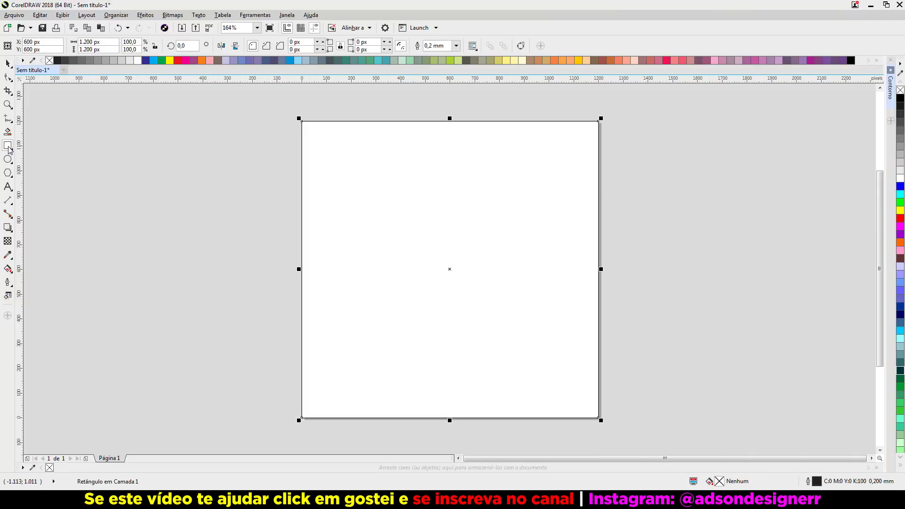
click(900, 100)
right_click(900, 90)
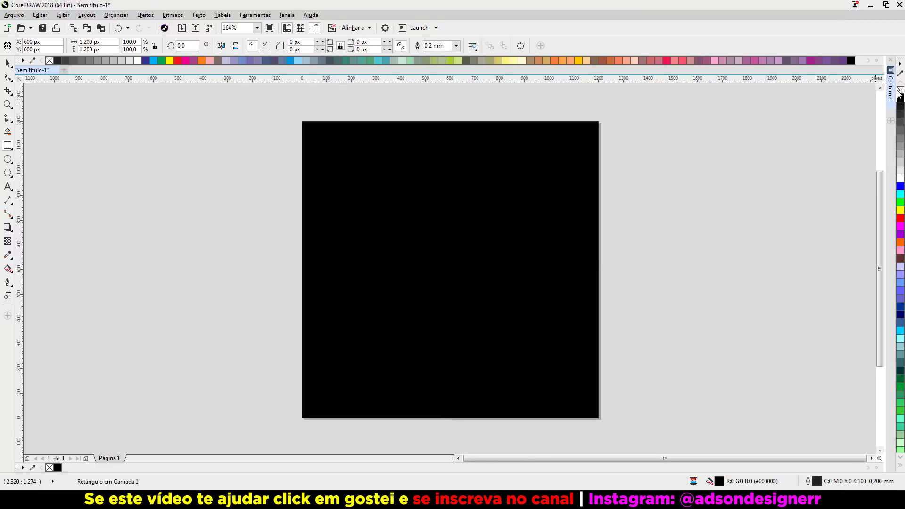
Step: Lock the black background rectangle and leave nothing selected
key(space)
right_click(509, 221)
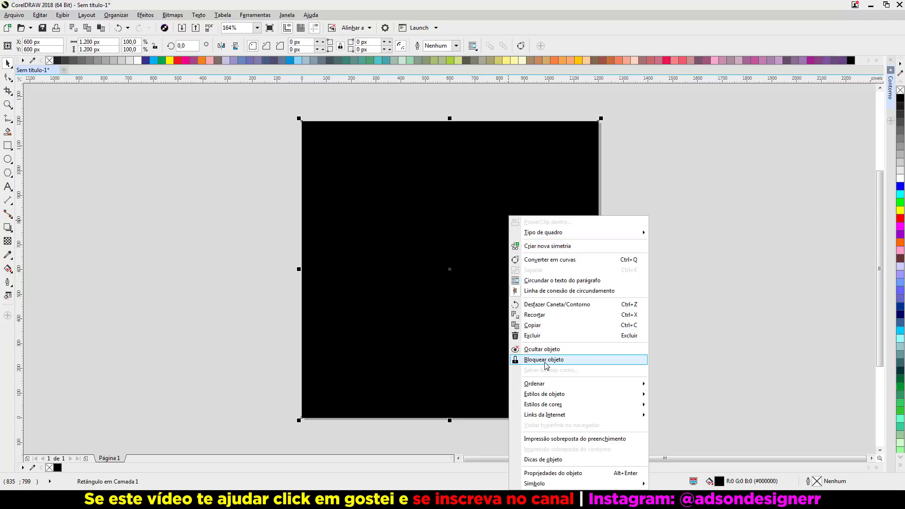
click(545, 360)
click(622, 267)
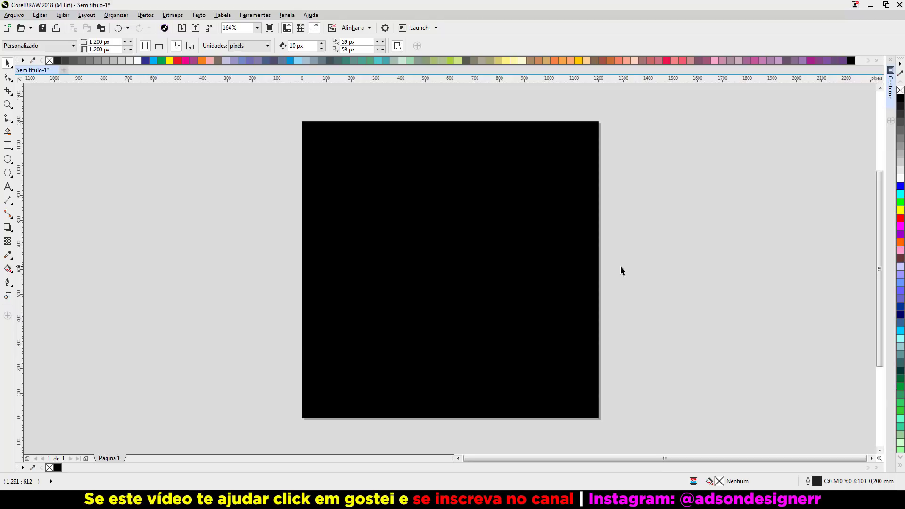
Step: Write the artistic text BLACK FRIDAY in capitals on two lines, outside the page beside the black square
click(7, 187)
click(159, 232)
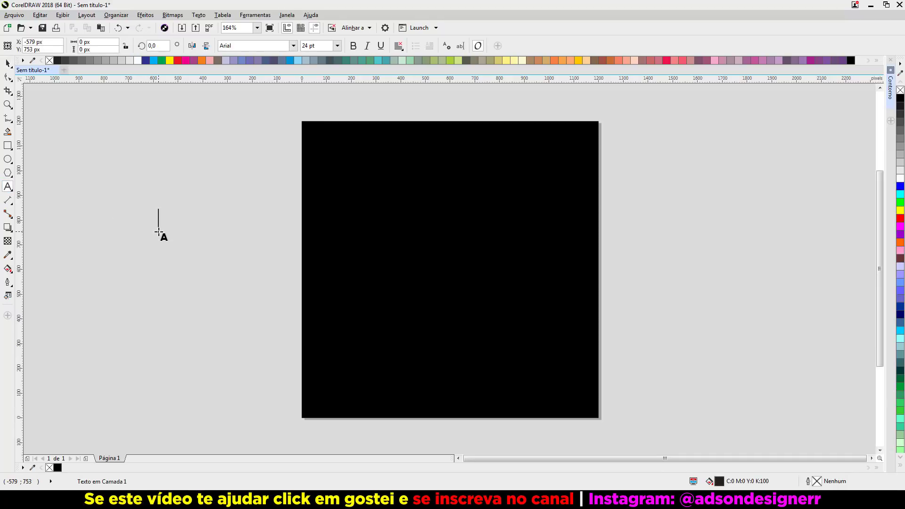
text(black)
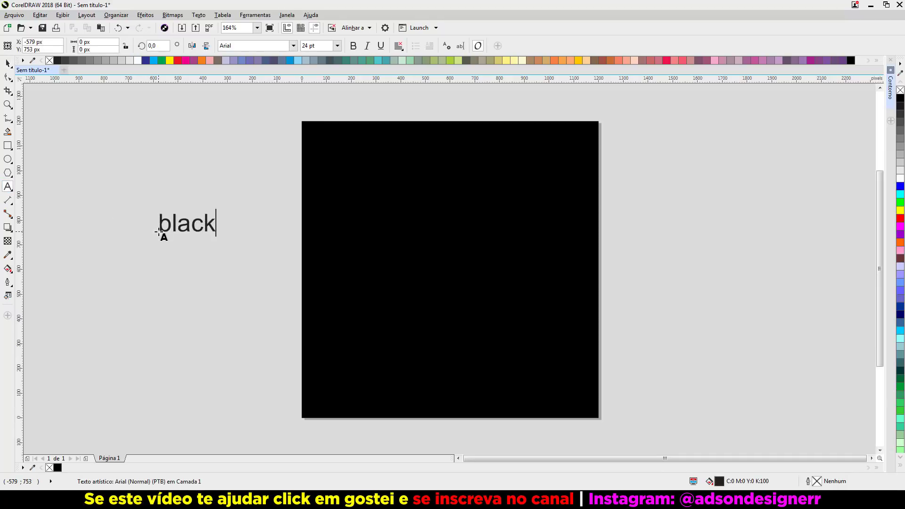
key(BackSpace)
key(BackSpace)
key(BackSpace)
key(BackSpace)
key(BackSpace)
text(BLACK)
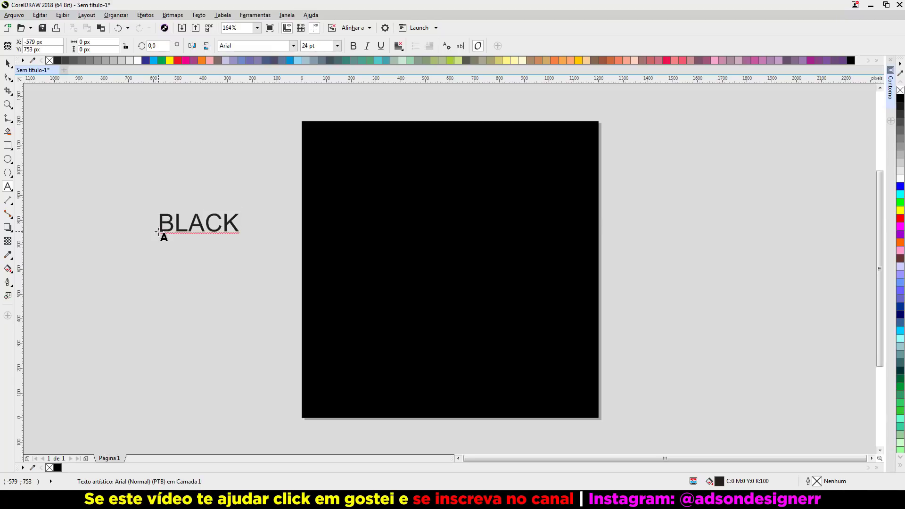
key(Return)
text(FRIDAY)
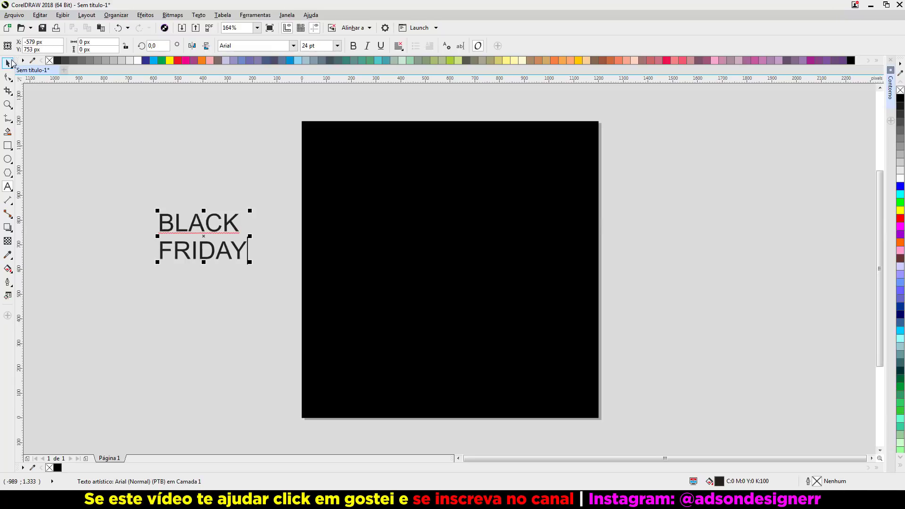
click(7, 63)
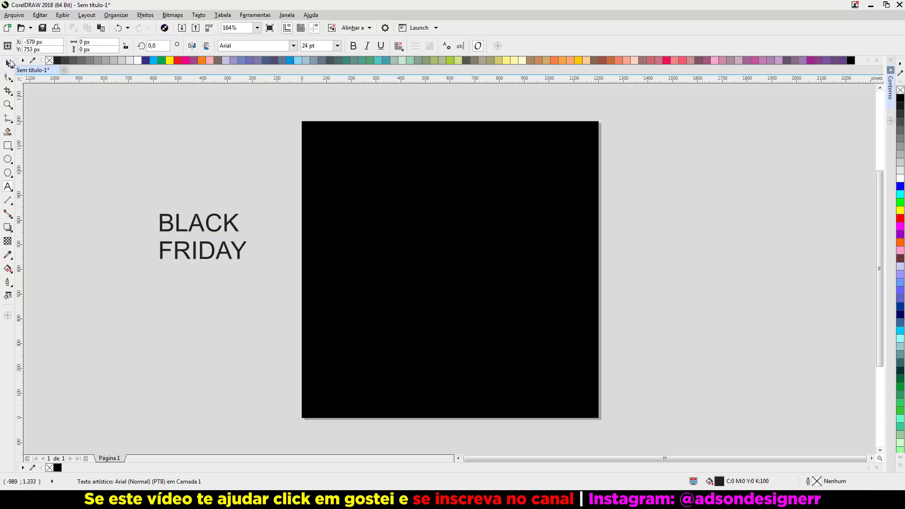
Step: Set the BLACK FRIDAY text to the Gotham Black font and fill it with green #33CC66
click(293, 45)
click(287, 75)
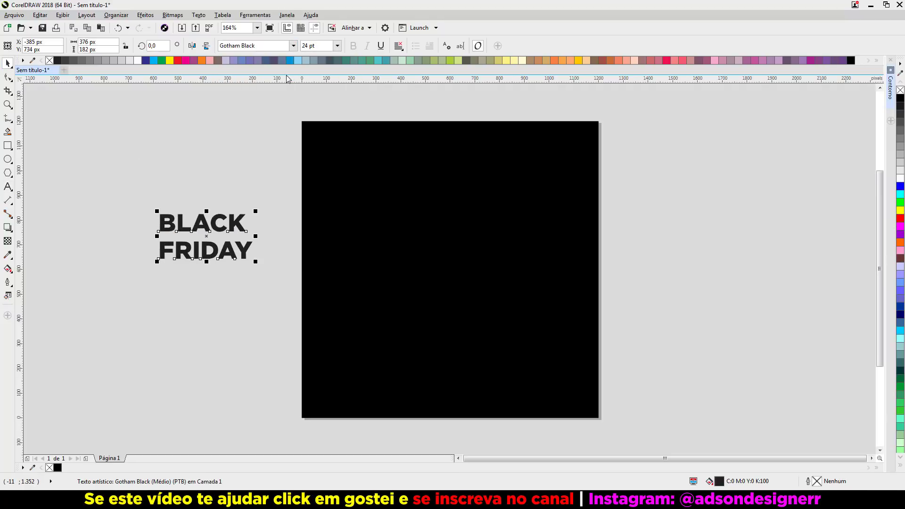
click(901, 403)
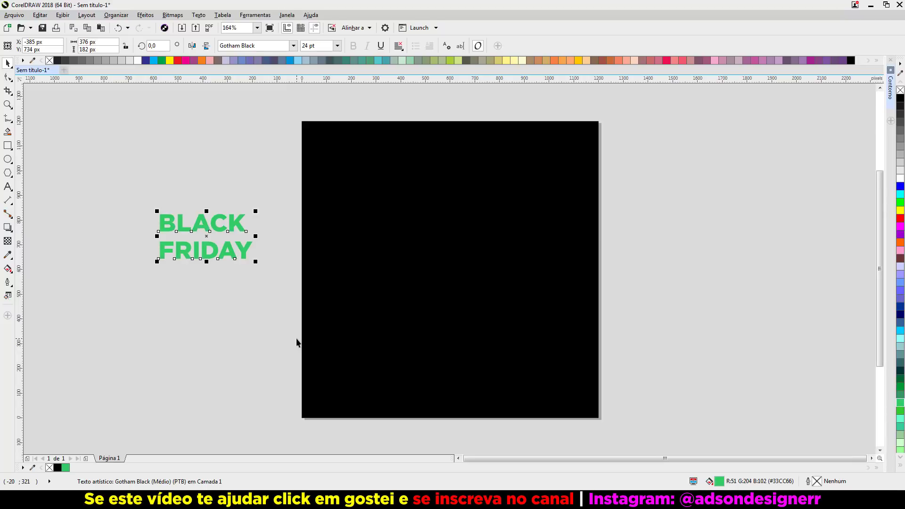
Step: Center the BLACK FRIDAY text on the page and enlarge it to about 684 × 331 px
key(p)
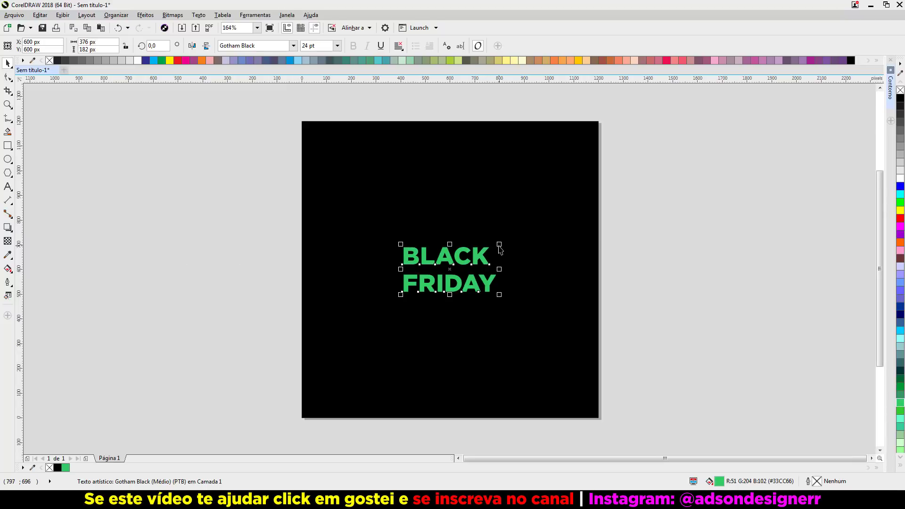
drag(500, 245, 538, 226)
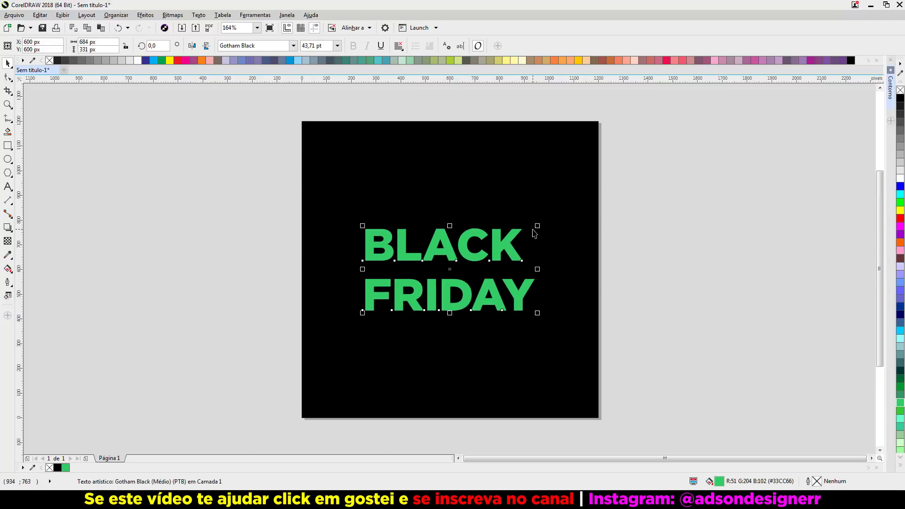
Step: Break the text apart into separate BLACK and FRIDAY lines and convert both words to curves
key(ctrl+k)
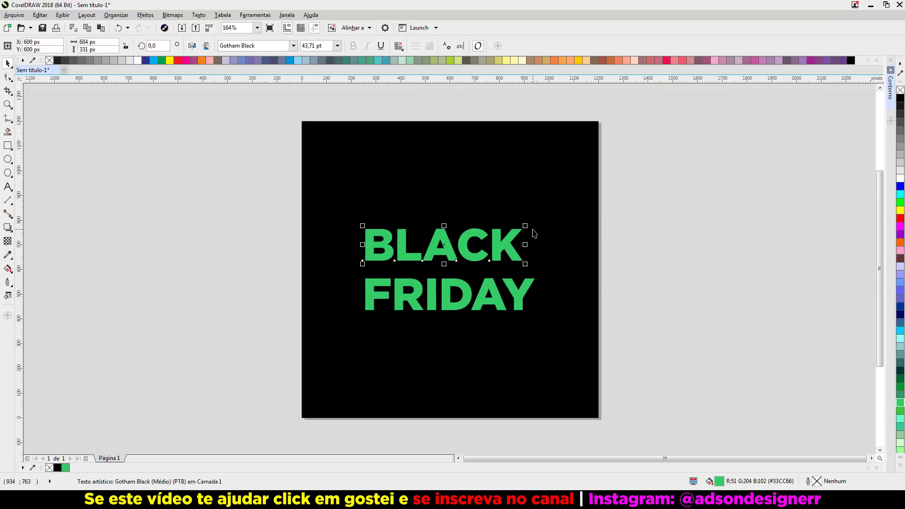
drag(640, 192, 225, 361)
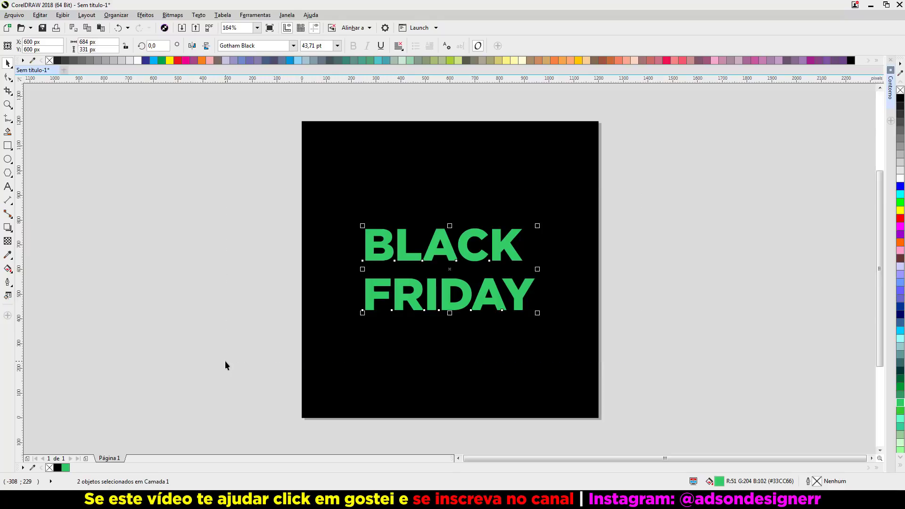
click(225, 361)
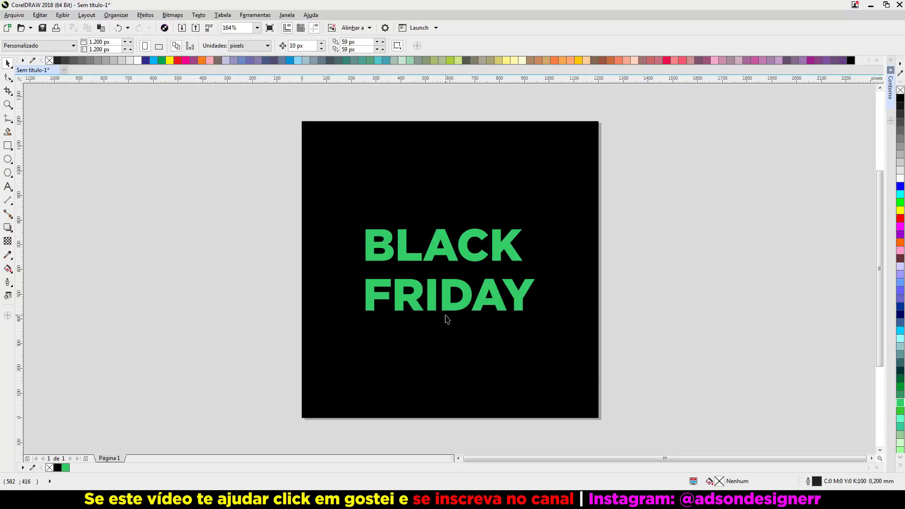
Step: Move FRIDAY outside the page beside the black square, and center BLACK on the page at about 902 × 188 px
click(419, 258)
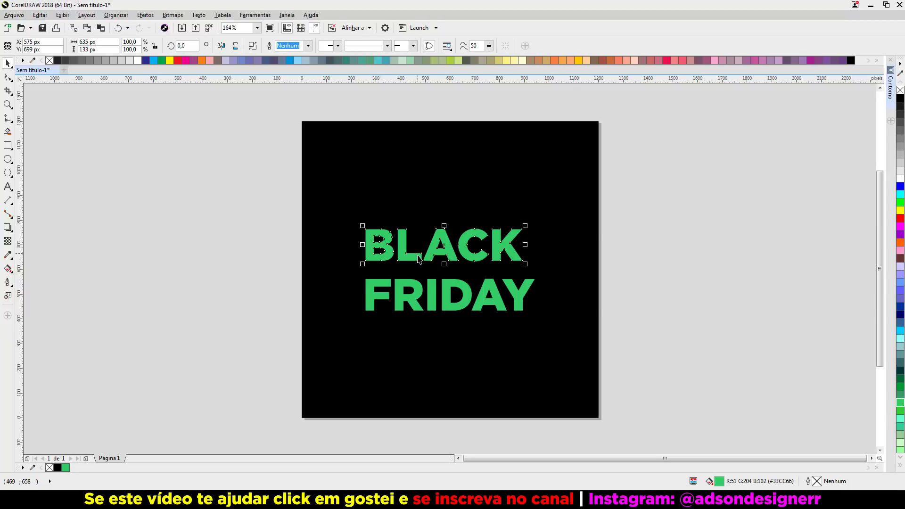
drag(492, 296, 761, 209)
click(508, 250)
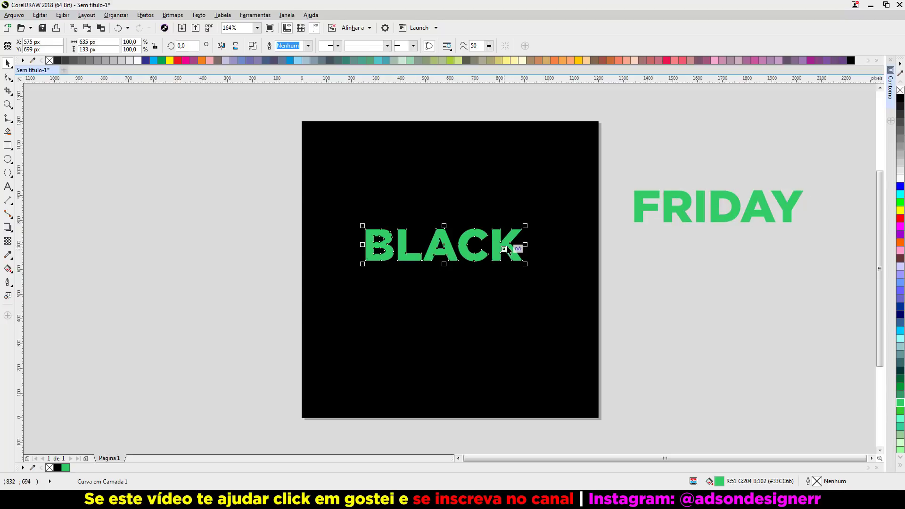
key(p)
drag(531, 251, 565, 238)
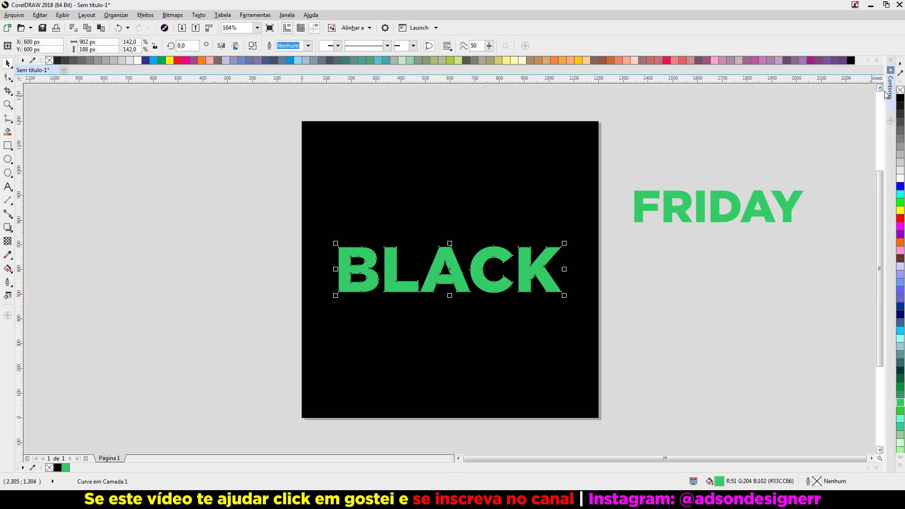
Step: Remove the fill from BLACK and give the word a green outline
click(901, 90)
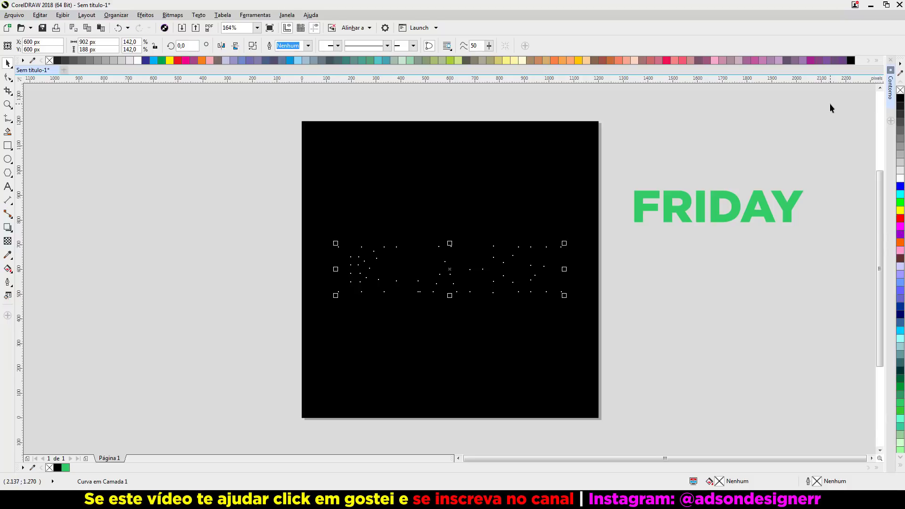
right_click(65, 468)
scroll(503, 276, up, 3)
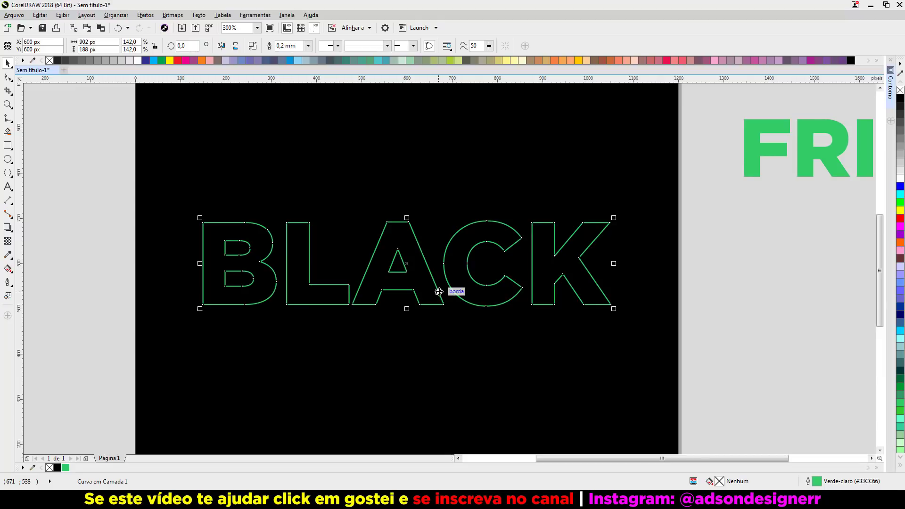
Step: Try converting the outline of BLACK to an object, and undo back to the green-filled word
key(ctrl+shift+q)
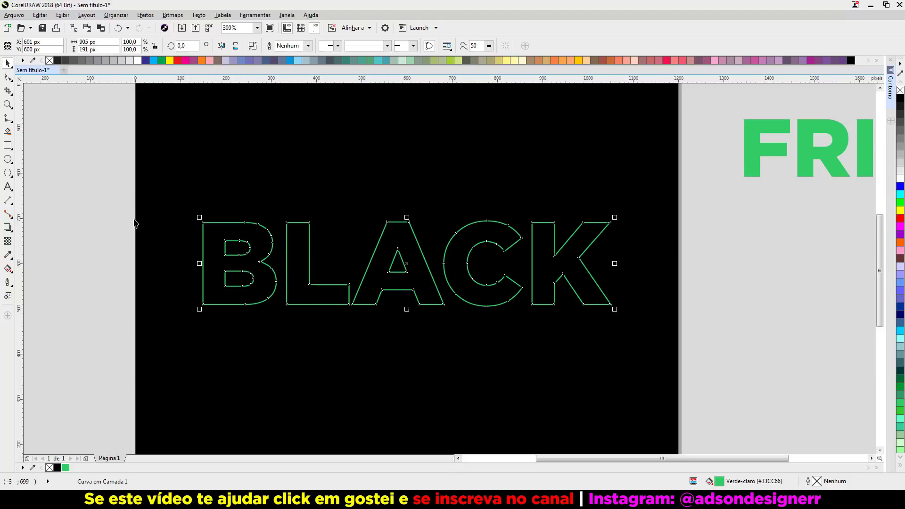
key(g)
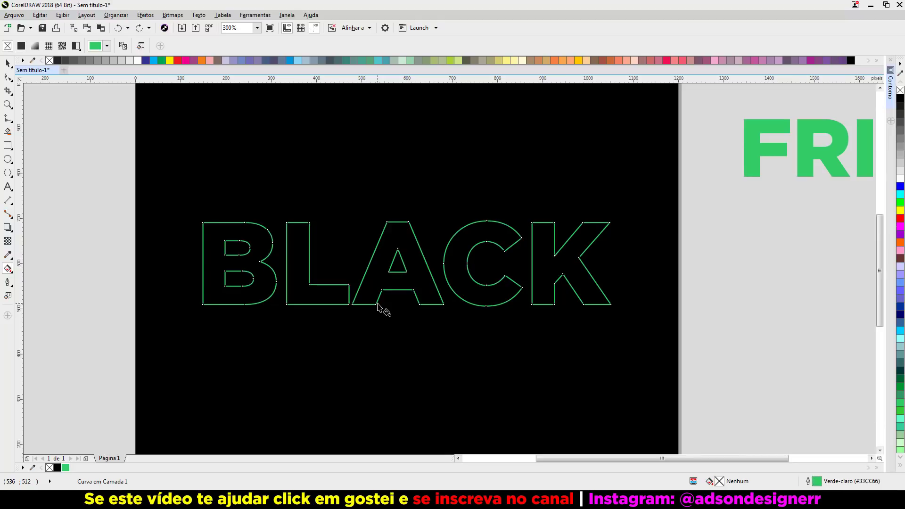
key(ctrl+z)
key(ctrl+z)
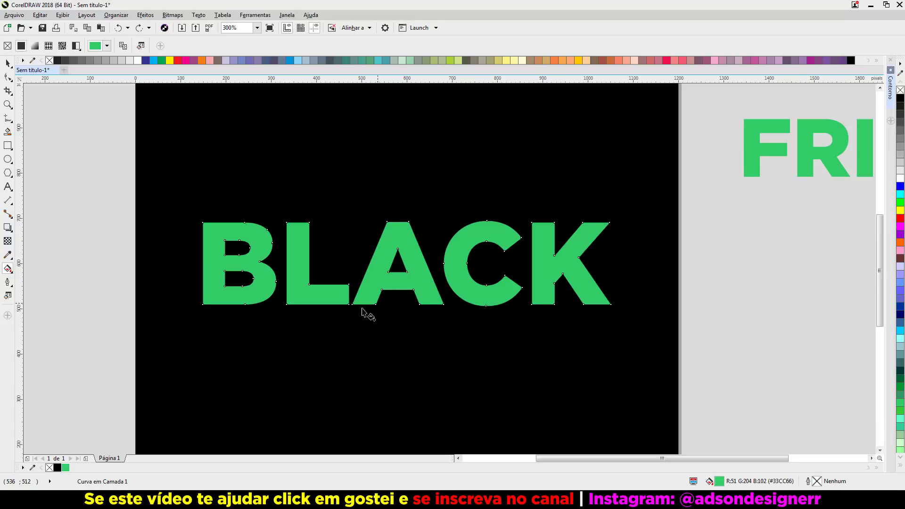
Step: Apply a green #33CC66 outline to BLACK and clear its fill
right_click(65, 467)
click(49, 468)
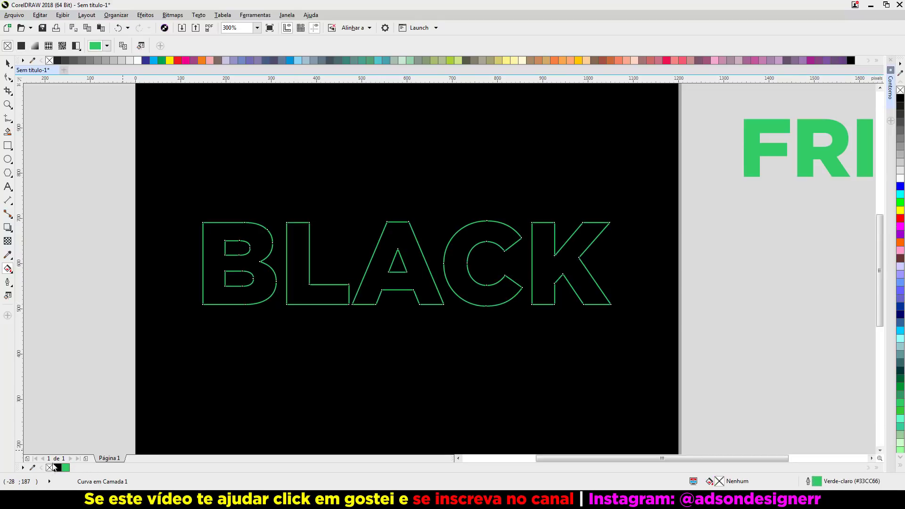
key(space)
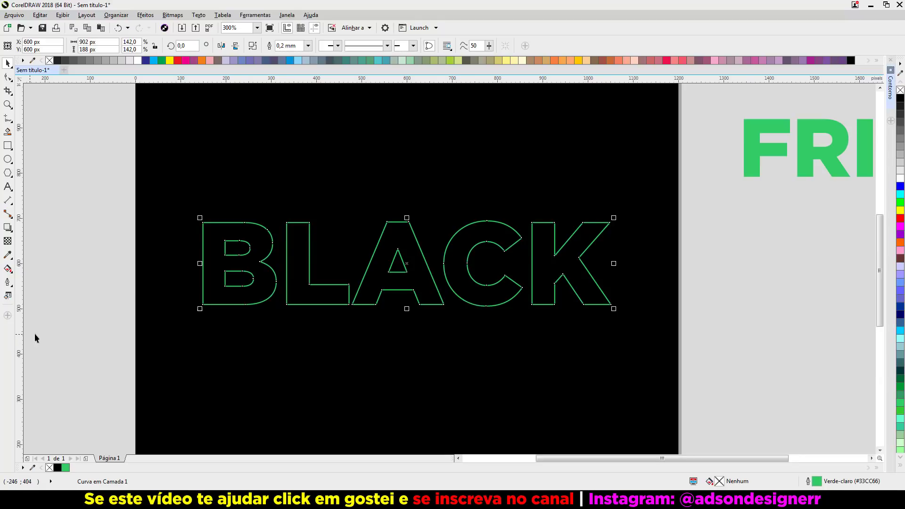
Step: Try a vertical linear gradient fill on the outlined BLACK lettering, and undo it
key(g)
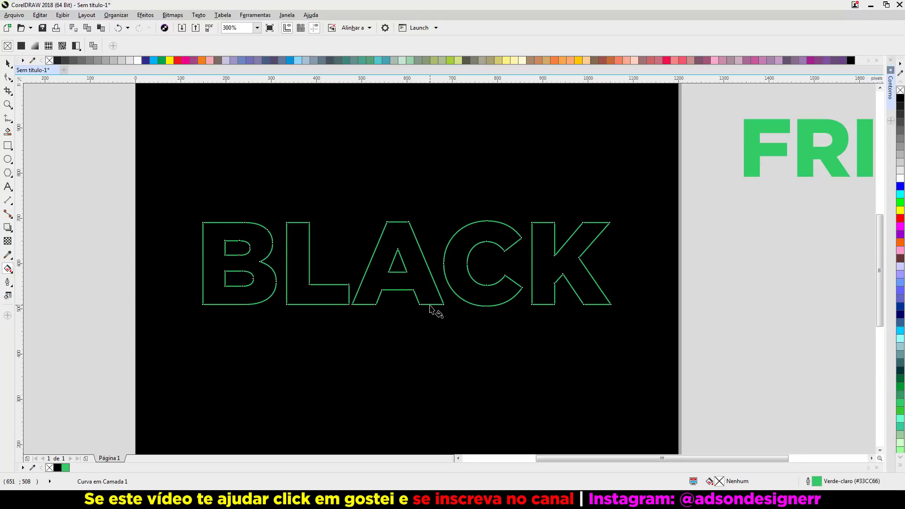
drag(431, 305, 430, 188)
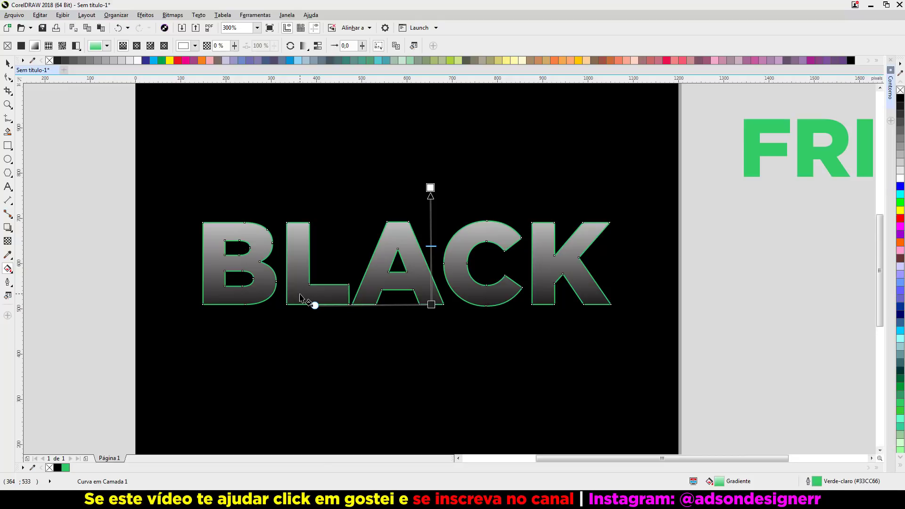
key(ctrl+z)
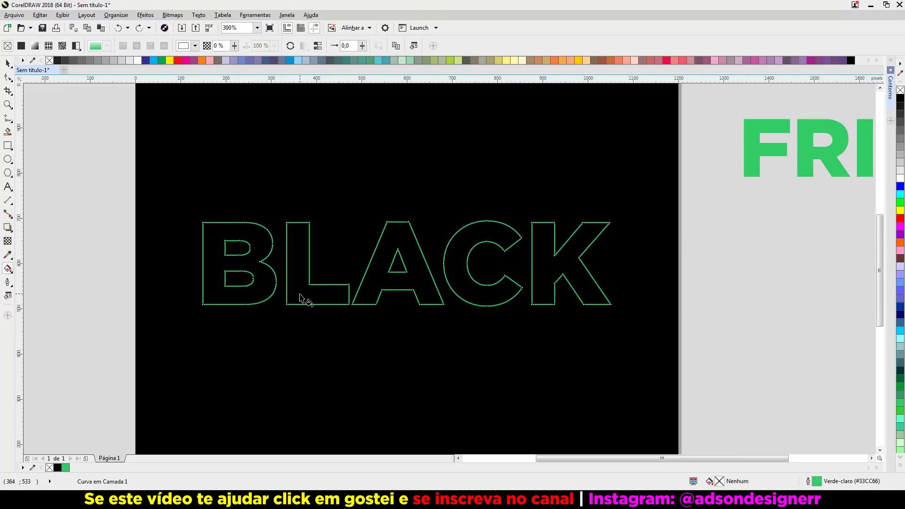
Step: Convert the green outline of BLACK to an object
click(7, 65)
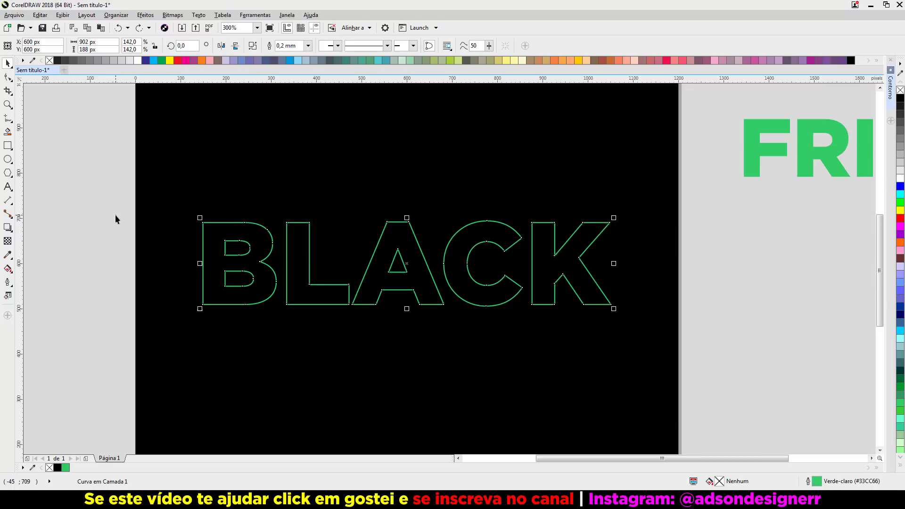
key(ctrl+shift+q)
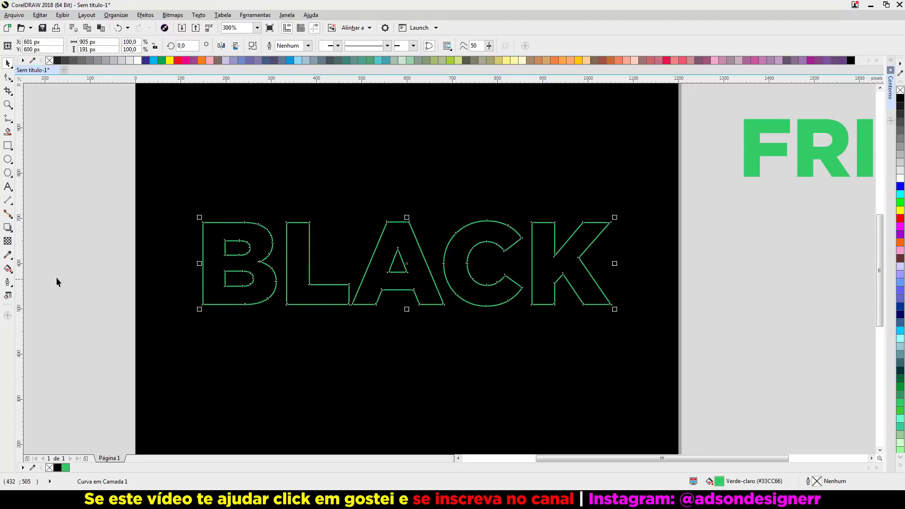
Step: Apply a vertical linear gradient fill to the outlined BLACK lettering, with green #33CC66 at both ends
click(7, 269)
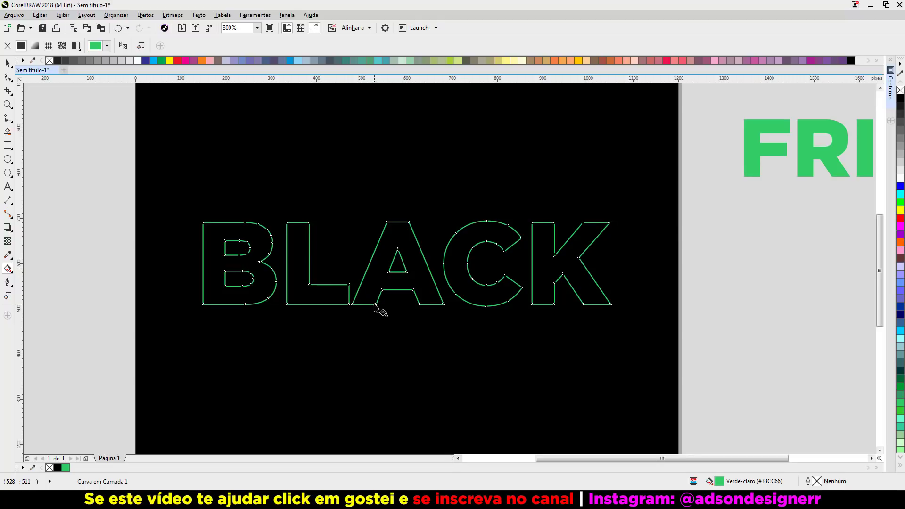
drag(375, 304, 376, 201)
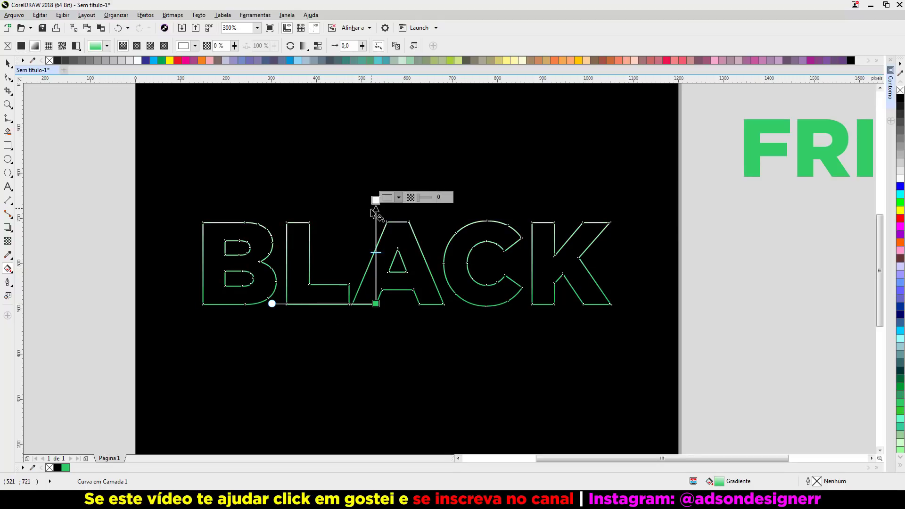
scroll(389, 231, up, 2)
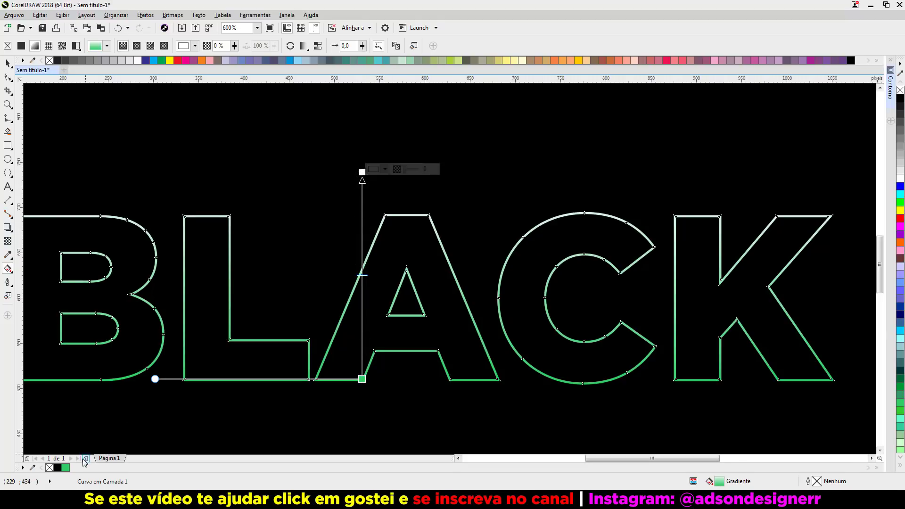
click(66, 468)
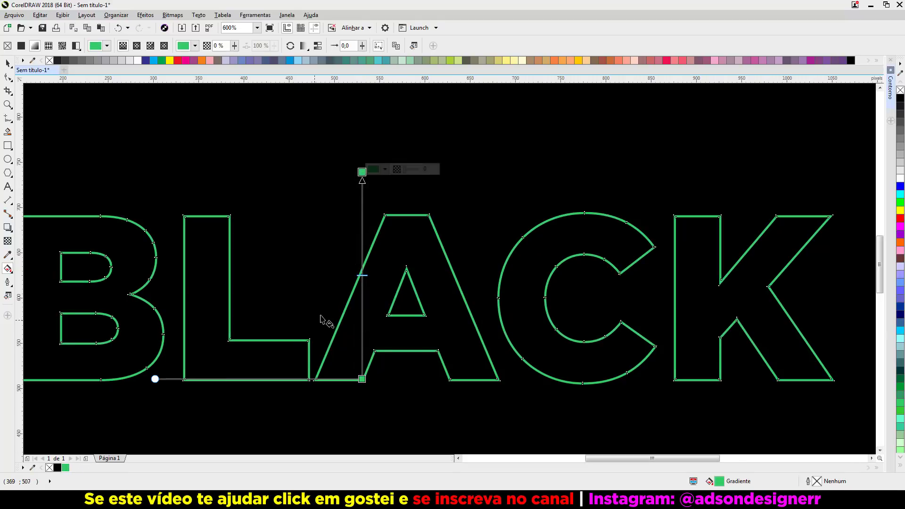
Step: Add an intermediate colour node near the middle of BLACK's gradient at 46%, shorten the gradient slightly, and colour the node light mint green
double_click(362, 243)
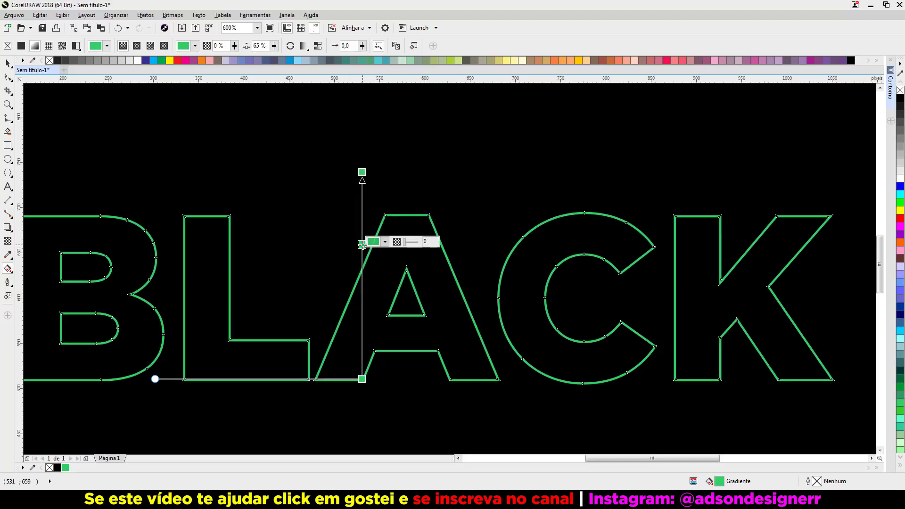
drag(362, 244, 362, 283)
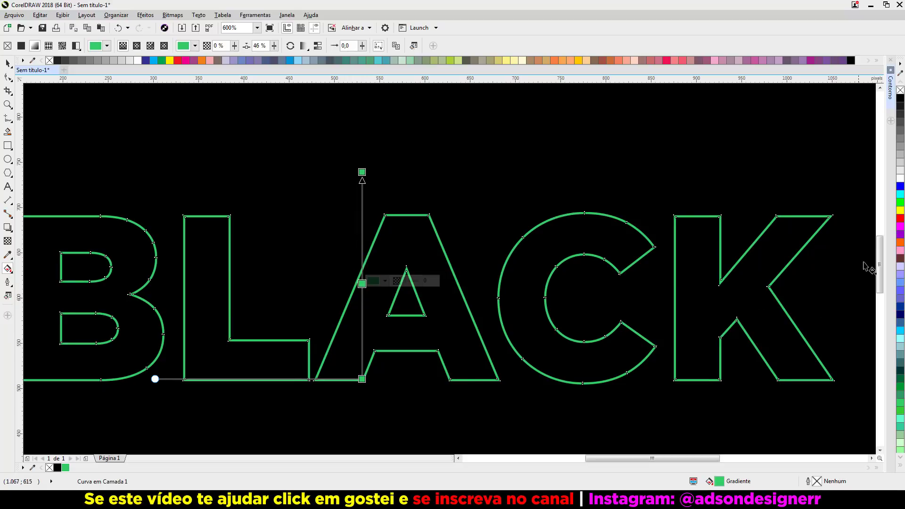
click(901, 179)
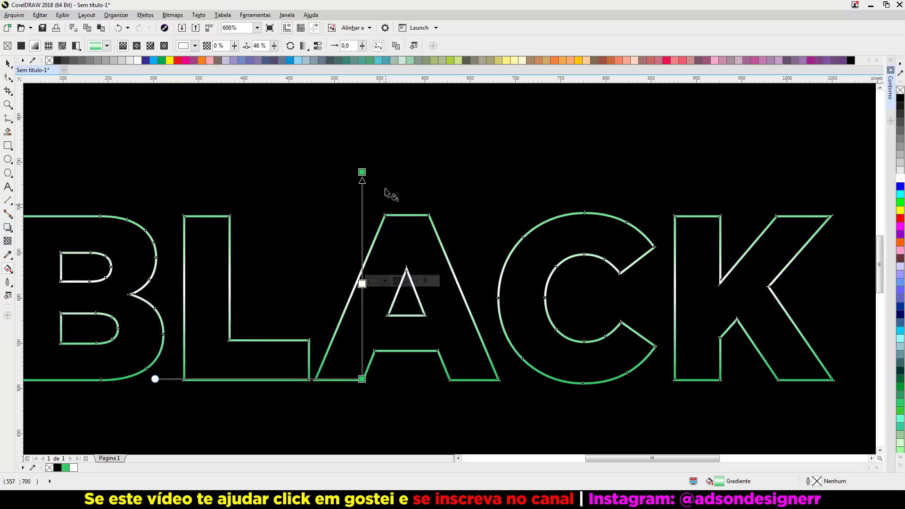
drag(366, 170, 363, 188)
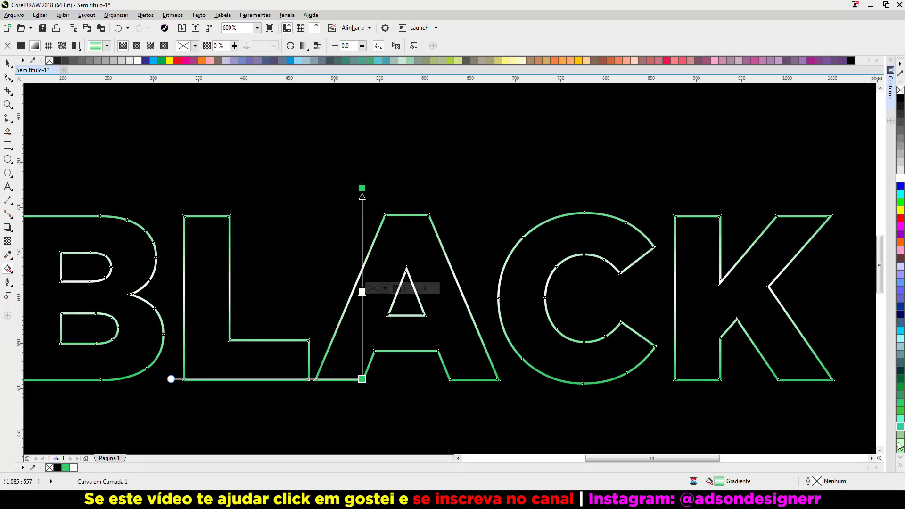
click(901, 419)
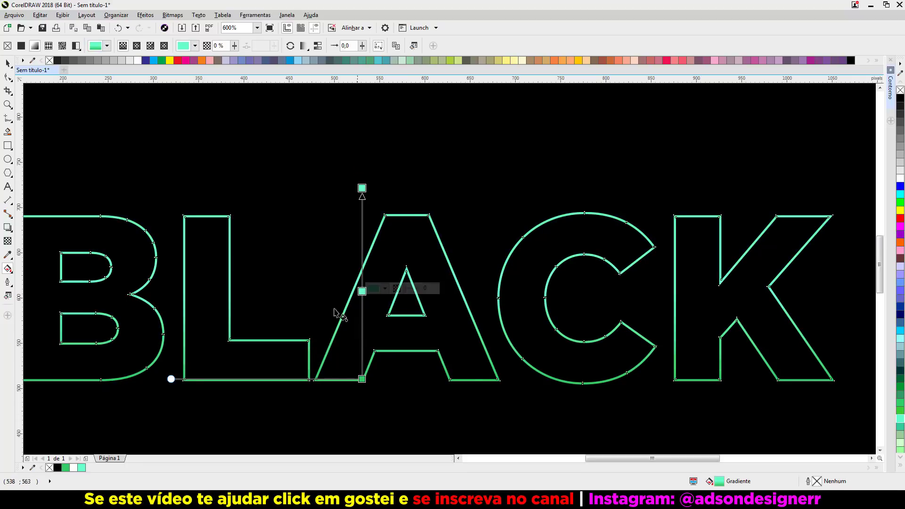
Step: Set the upper end of BLACK's gradient back to green and move it down to the top edge of the letters
click(362, 188)
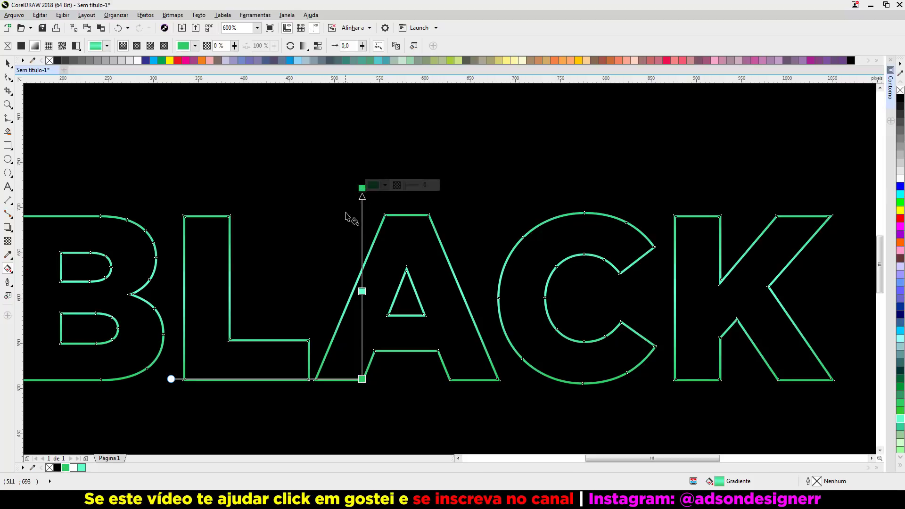
drag(362, 189, 363, 210)
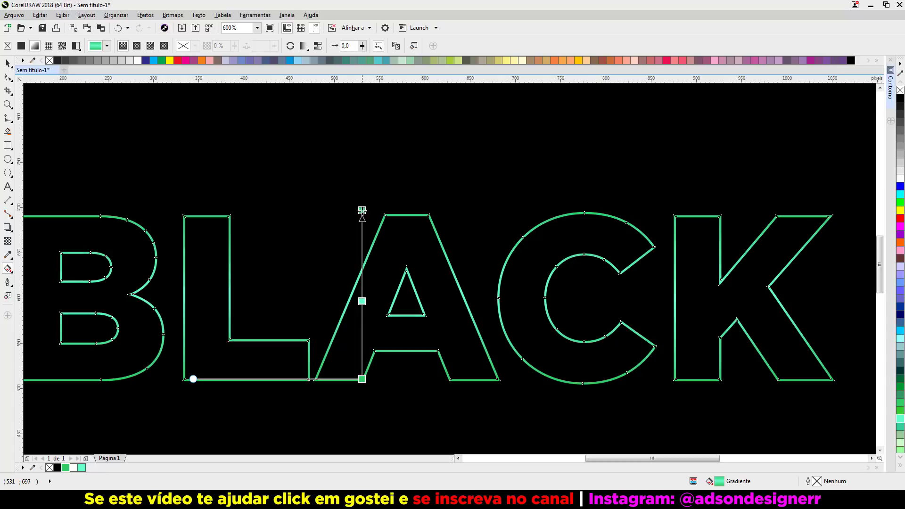
scroll(418, 234, down, 1)
drag(389, 304, 388, 293)
key(space)
click(782, 251)
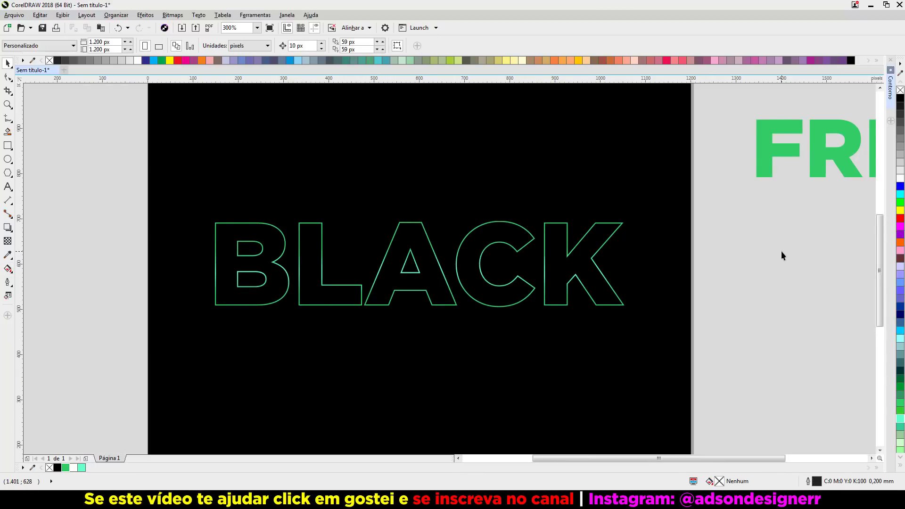
Step: Convert a copy of the gradient BLACK lettering to a 300 dpi RGB (24-bit) bitmap with anti-aliasing and a transparent background
click(531, 236)
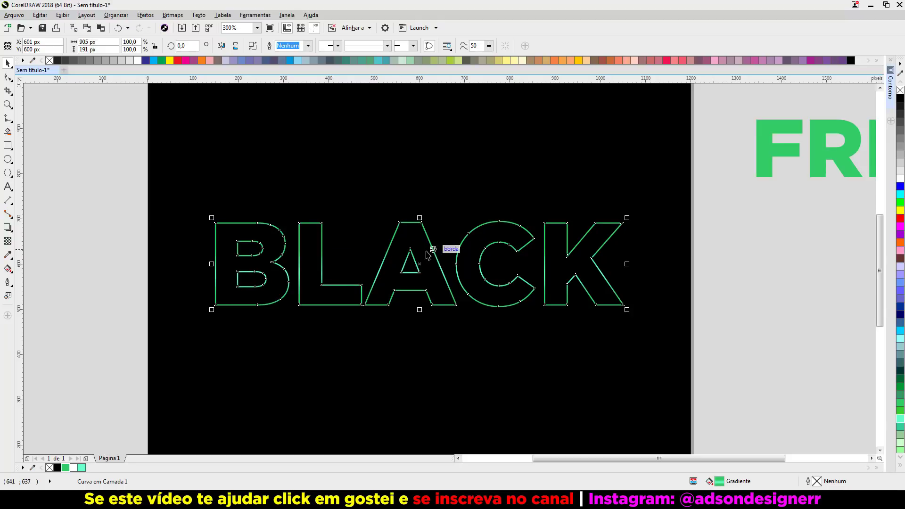
click(173, 15)
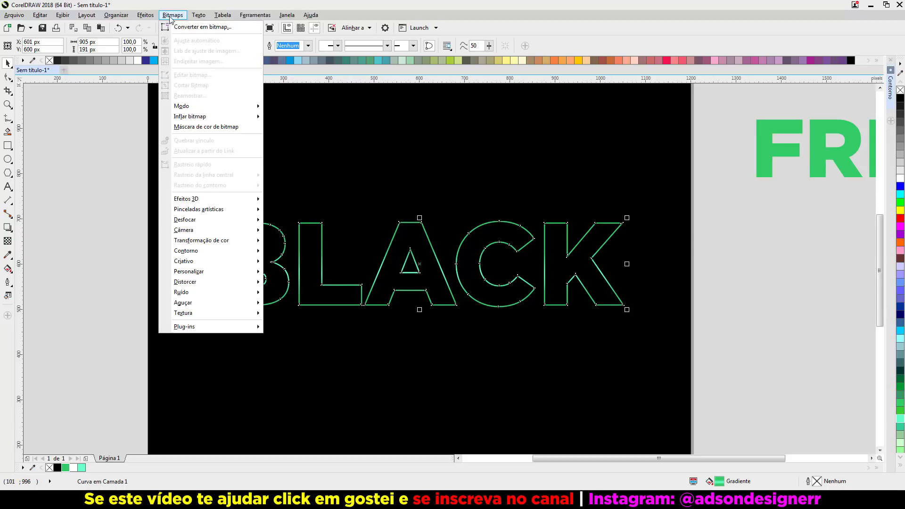
click(180, 27)
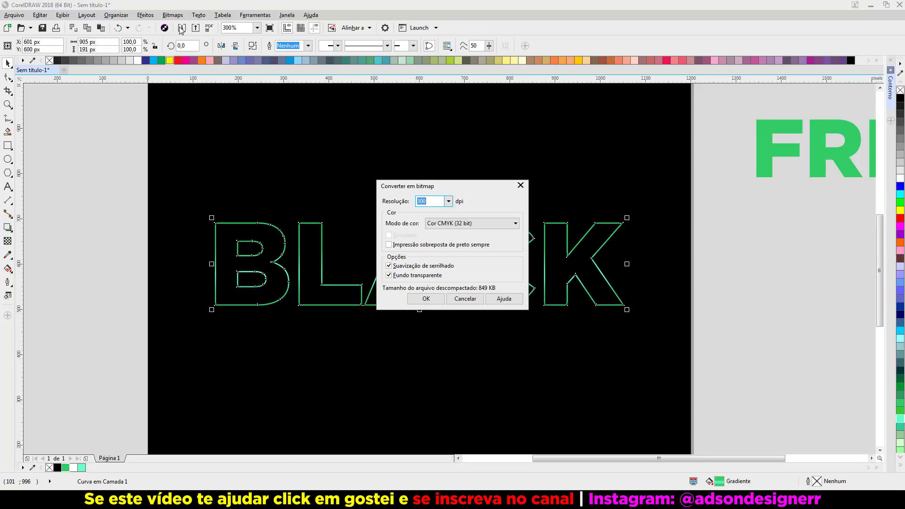
click(490, 225)
click(471, 263)
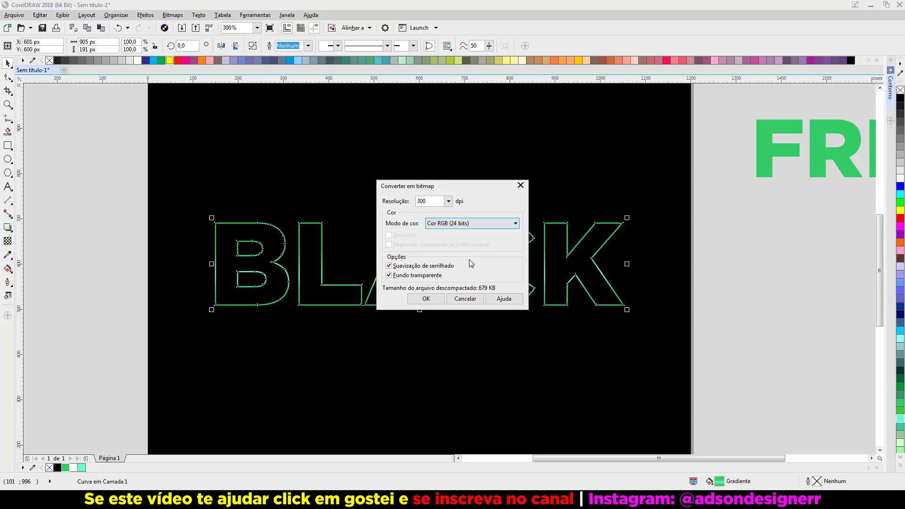
click(431, 299)
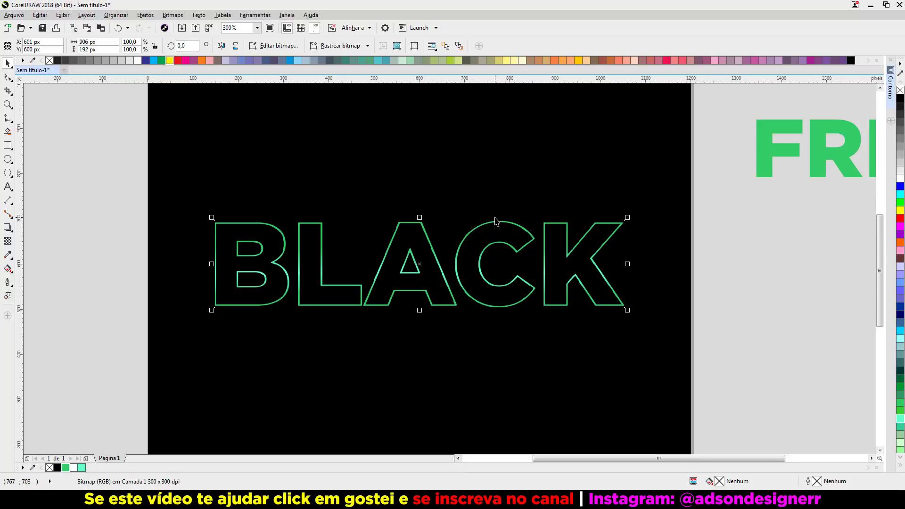
Step: Apply a motion blur to the BLACK bitmap with a distance of 35 pixels and a direction of 52
click(170, 15)
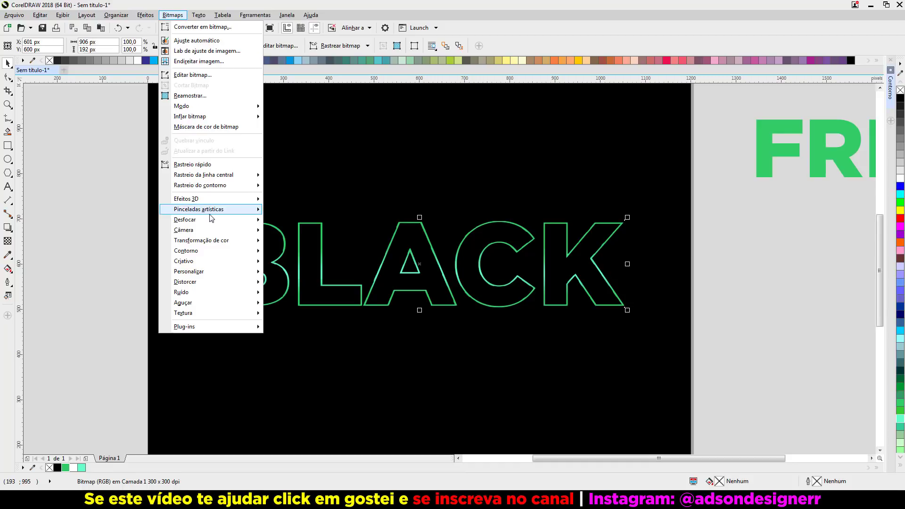
mouse_move(215, 223)
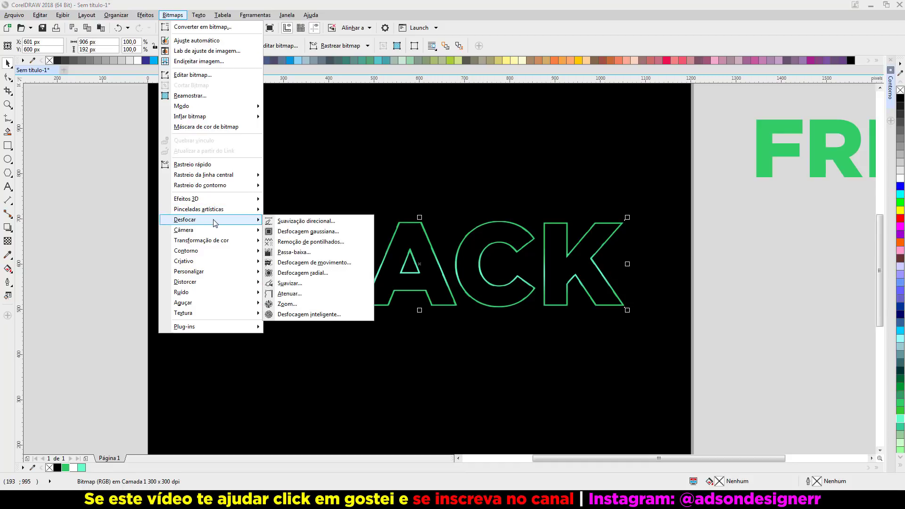
click(318, 263)
drag(437, 194, 537, 145)
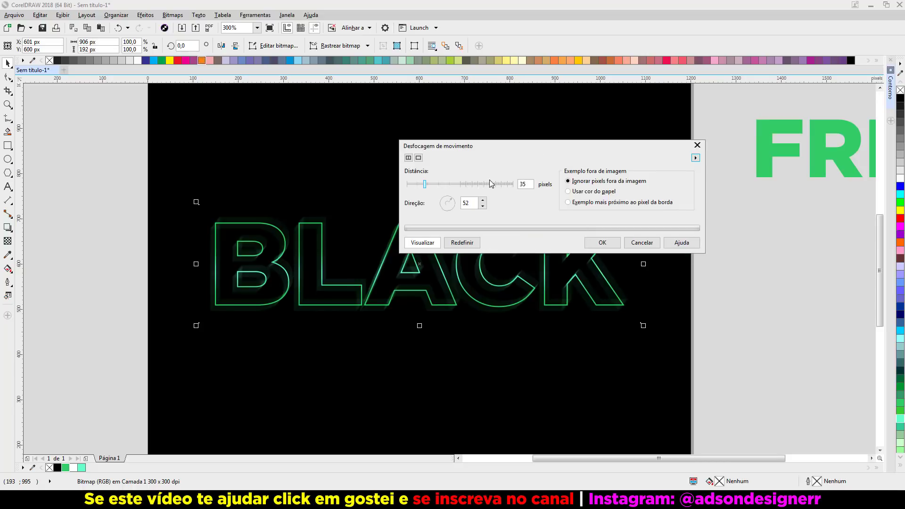
click(527, 185)
drag(584, 147, 691, 96)
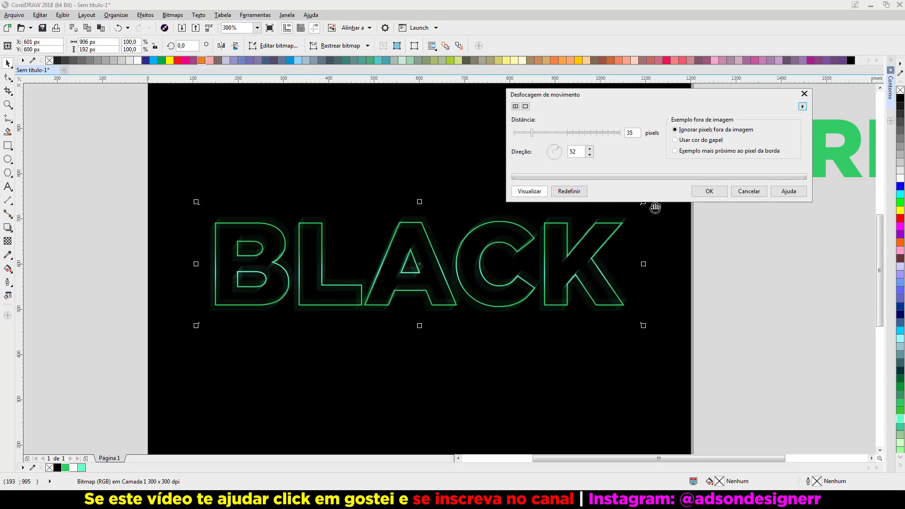
click(710, 193)
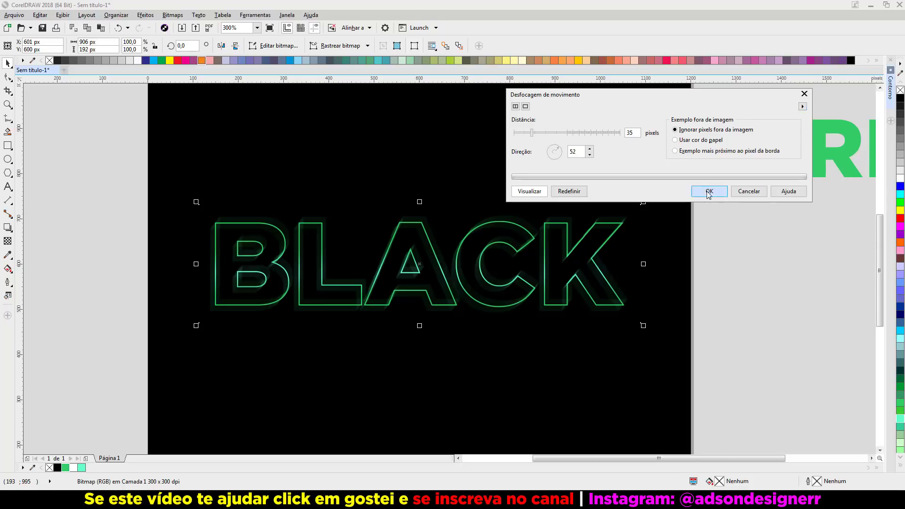
drag(666, 242, 631, 246)
click(623, 246)
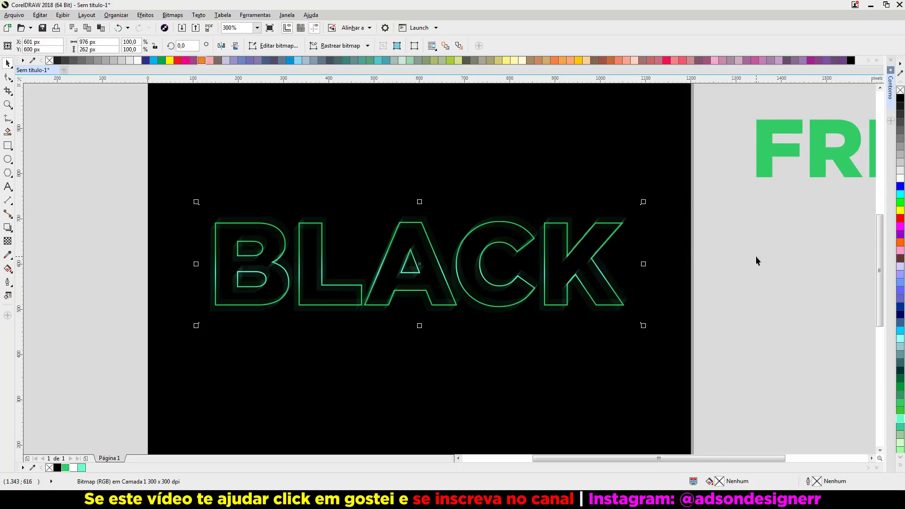
Step: Duplicate the motion-blurred BLACK bitmap twice in place to strengthen the glow, and group all the BLACK objects
key(KP_Add)
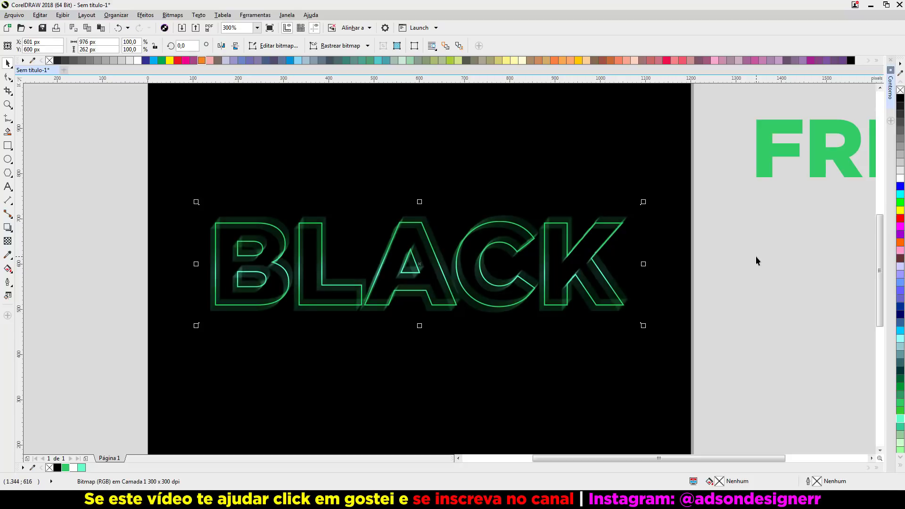
key(KP_Add)
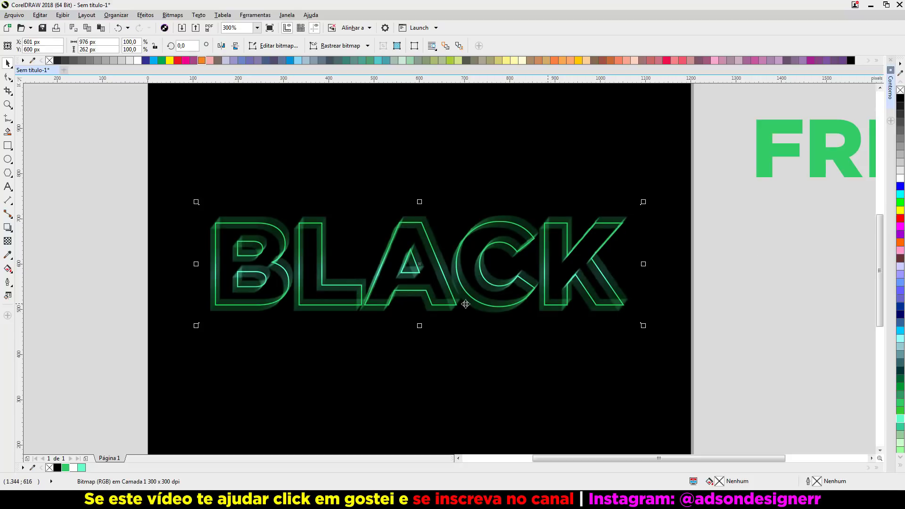
click(125, 177)
drag(118, 166, 774, 380)
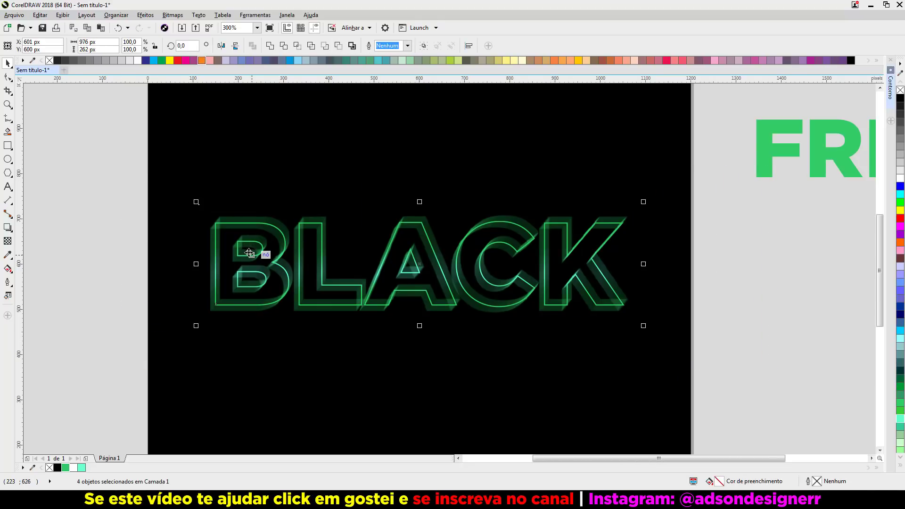
key(ctrl+g)
key(F4)
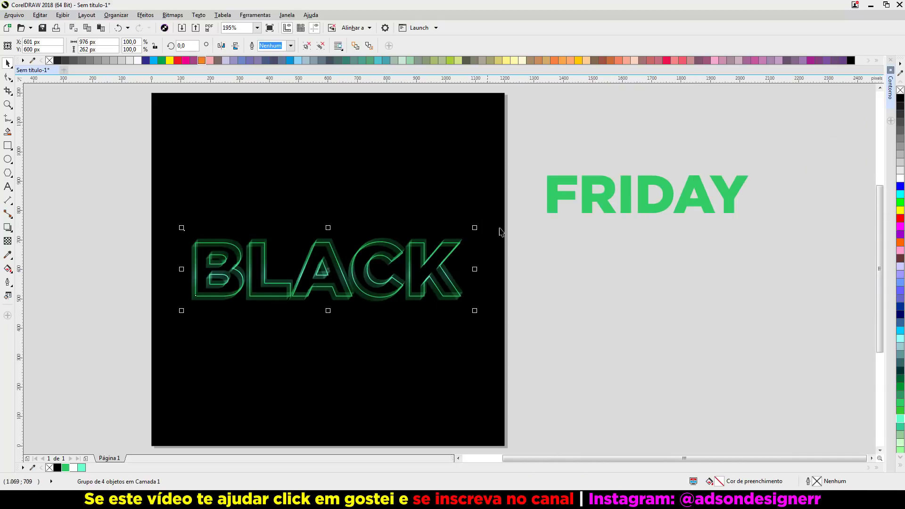
Step: Place FRIDAY horizontally centred on the page below BLACK, at Y 386 px, and scale it down to about 645 px wide
click(586, 198)
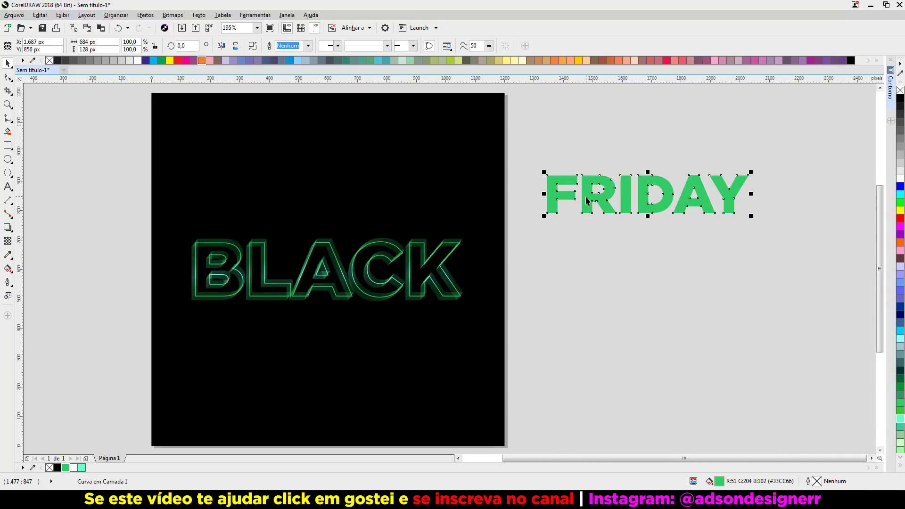
key(p)
key(F4)
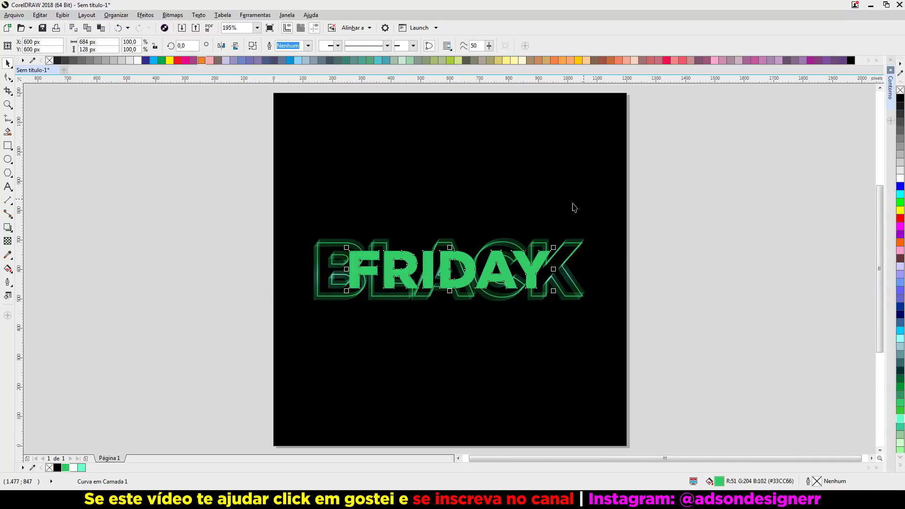
drag(541, 261, 542, 327)
scroll(542, 326, up, 3)
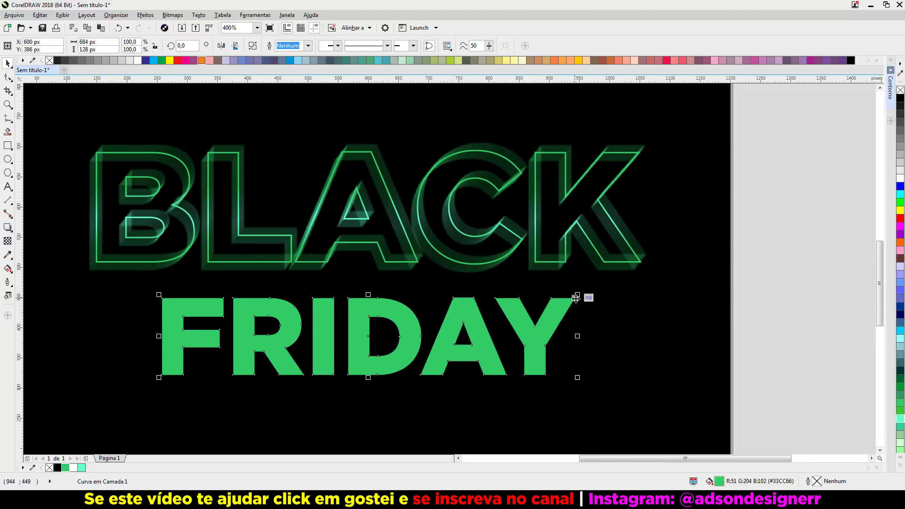
drag(580, 292, 566, 297)
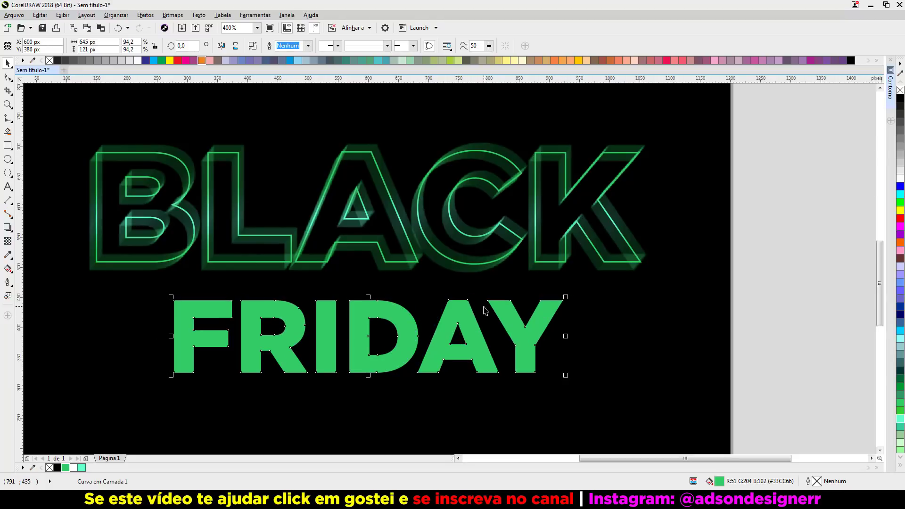
Step: Replace FRIDAY's fill with a green #33CC66 outline and convert that outline to an object
click(50, 468)
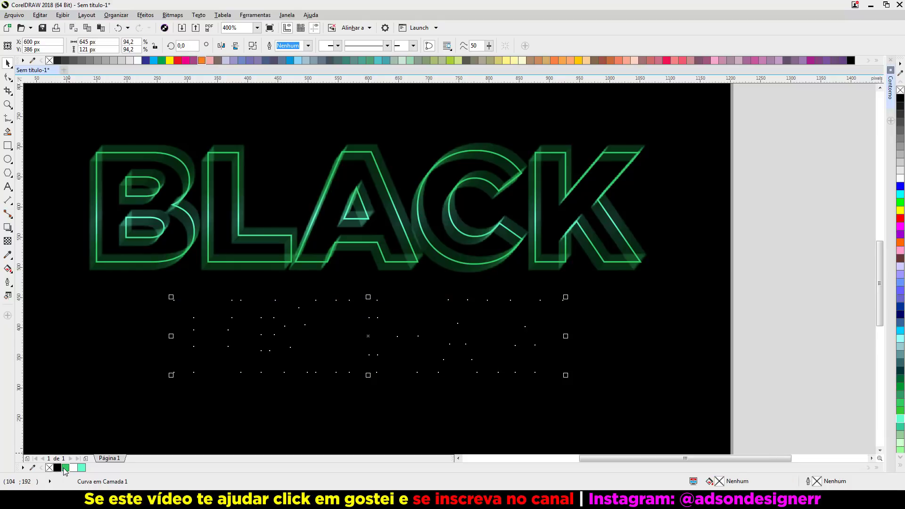
right_click(65, 469)
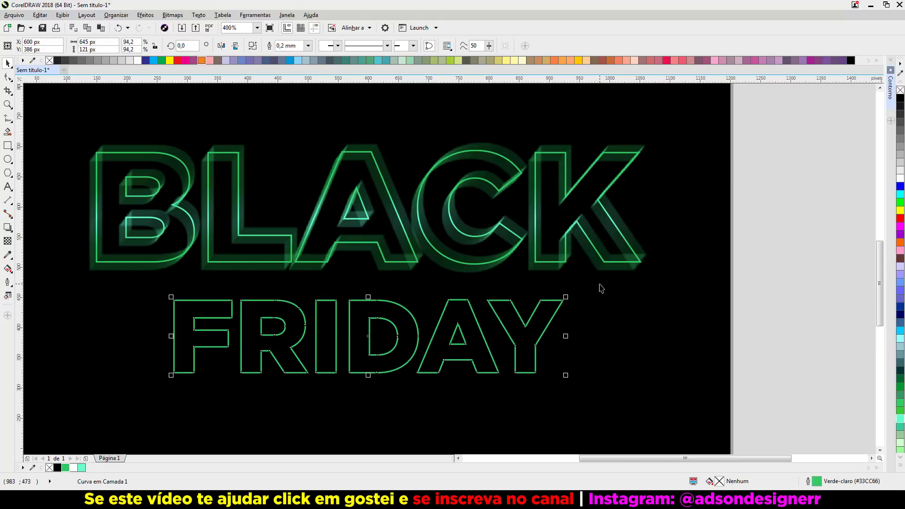
key(ctrl+shift+q)
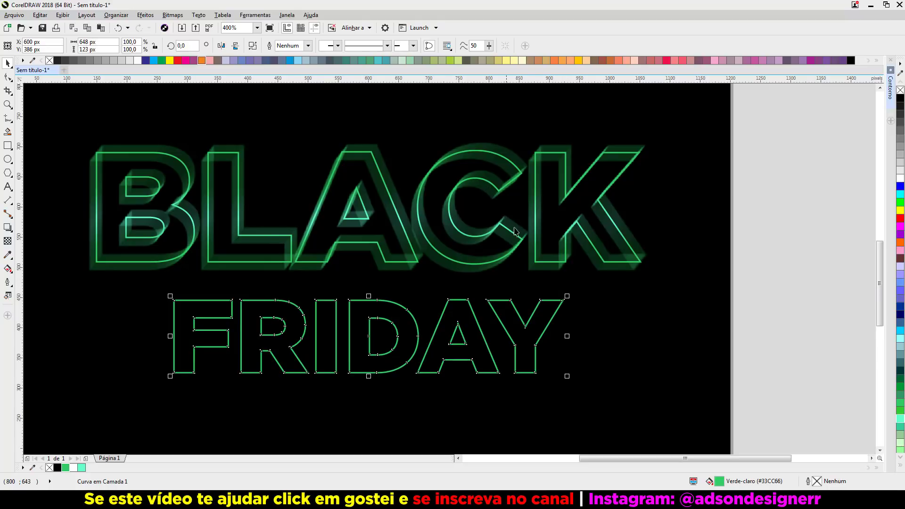
Step: Apply a one-step 3 px white contour to the FRIDAY outline curve and break the contour apart from it
click(891, 87)
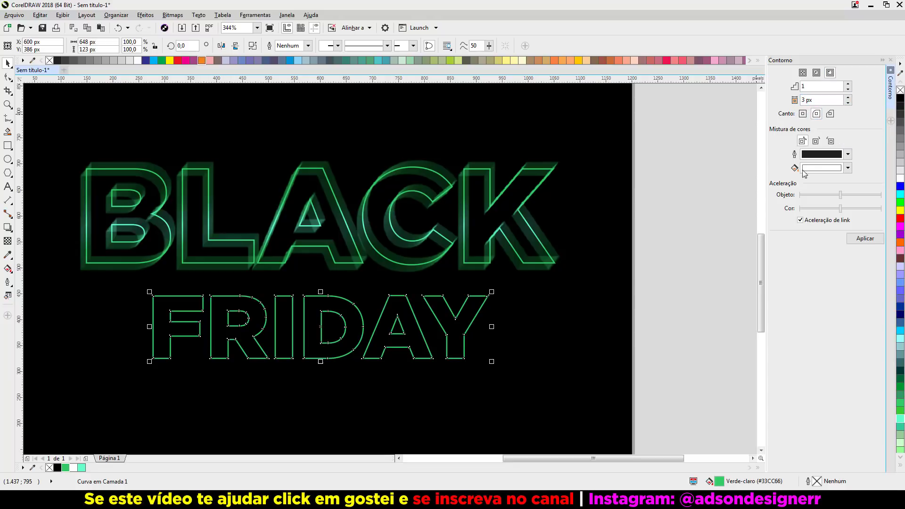
click(860, 241)
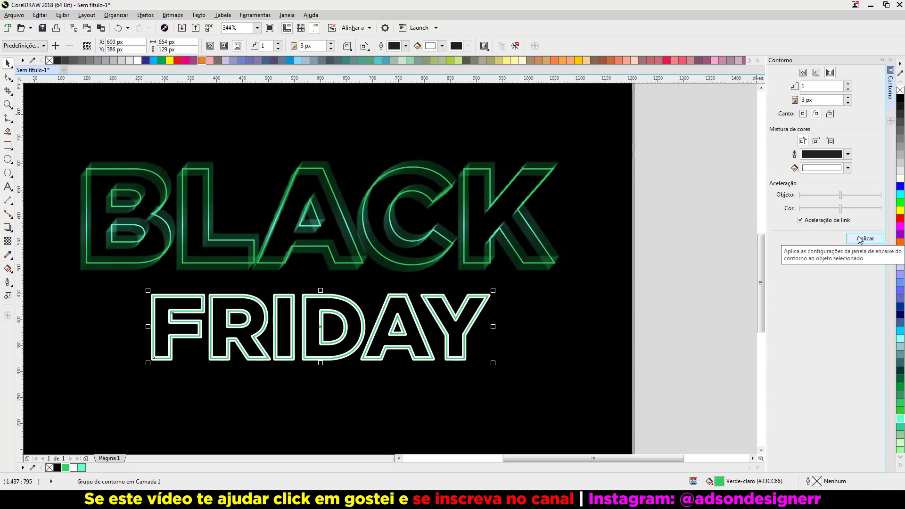
key(ctrl+k)
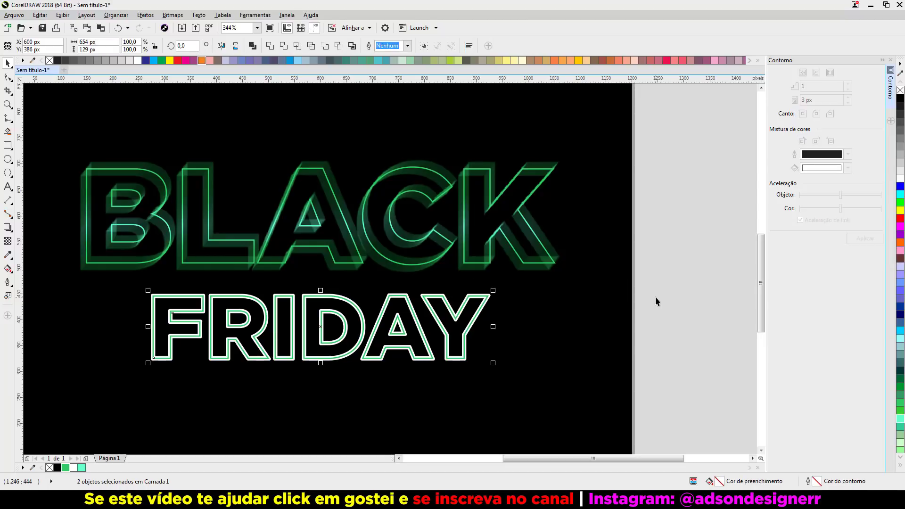
Step: Fill the separated FRIDAY contour shape with the darker green #339966
click(467, 326)
scroll(455, 335, up, 3)
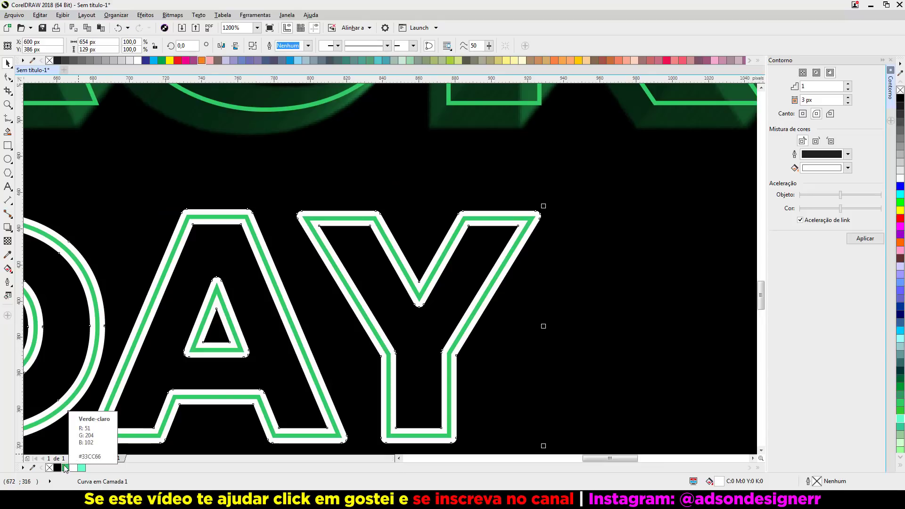
click(901, 411)
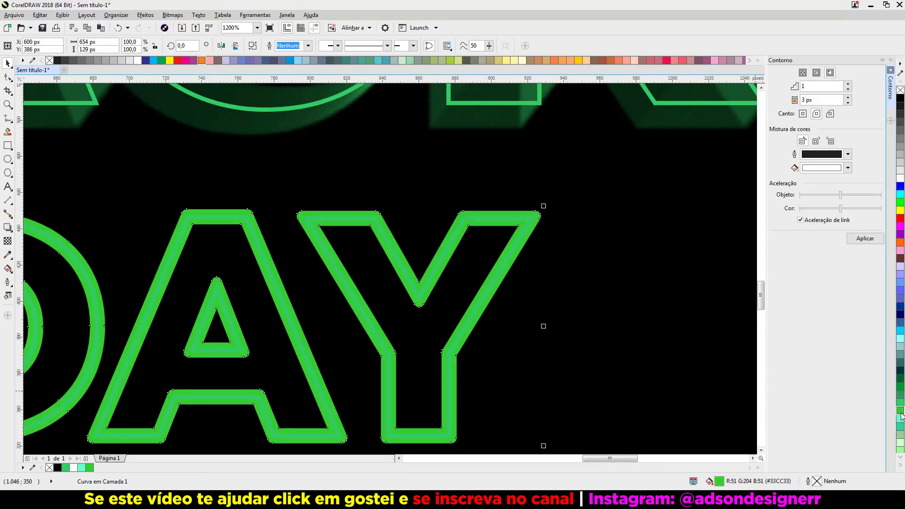
click(901, 387)
key(F3)
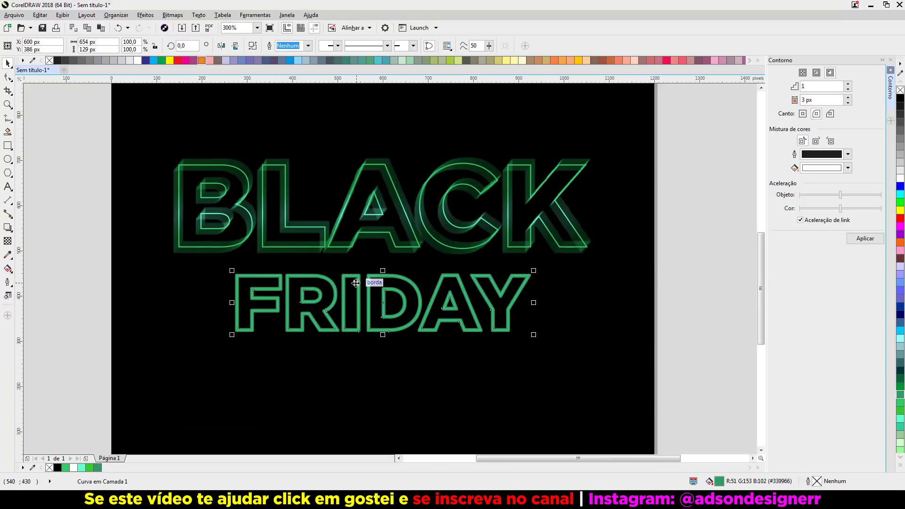
Step: Convert the FRIDAY contour to a 300 dpi RGB 24-bit bitmap with anti-aliasing and a transparent background
scroll(311, 270, up, 4)
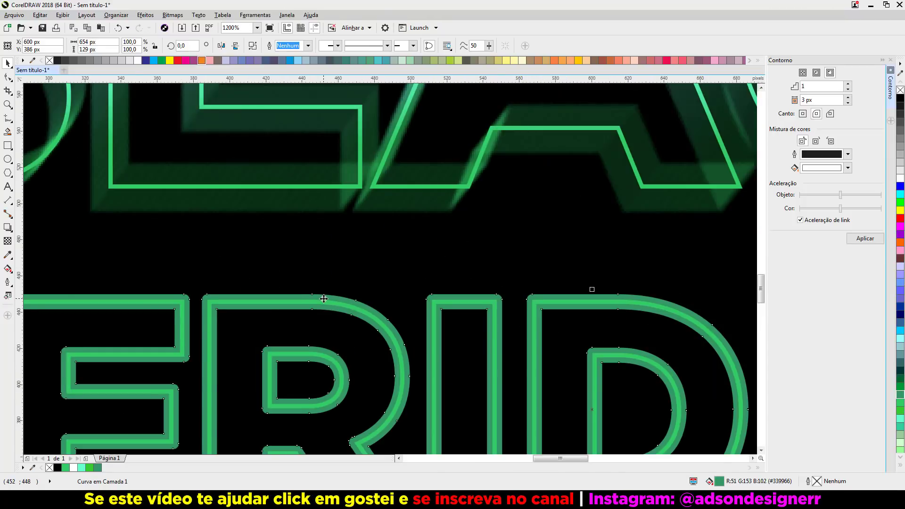
click(173, 15)
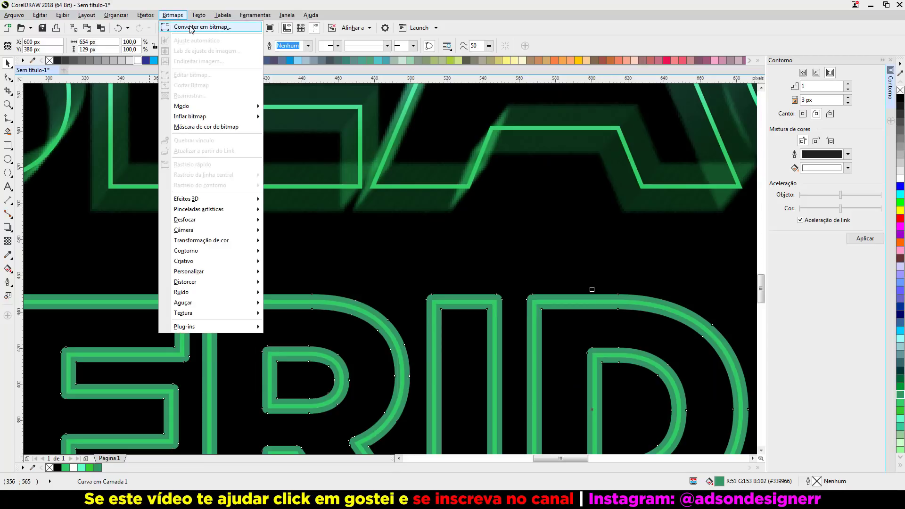
click(191, 28)
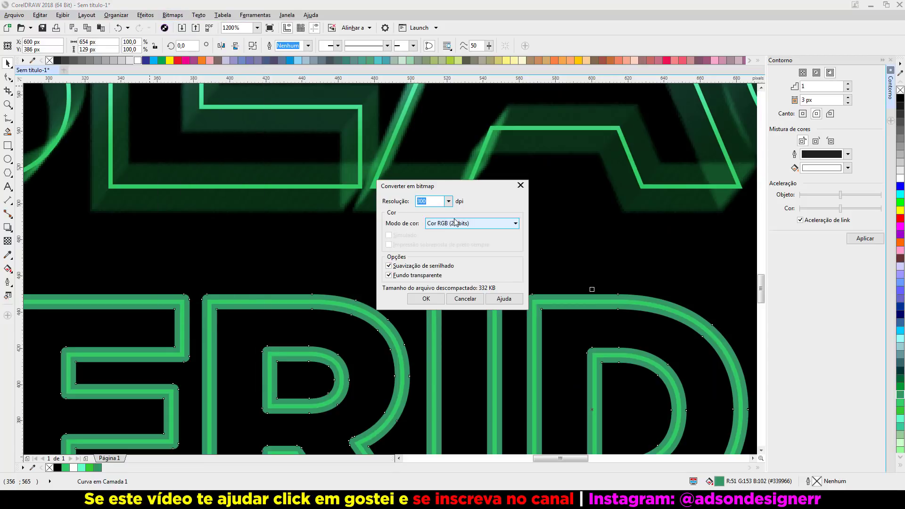
click(427, 299)
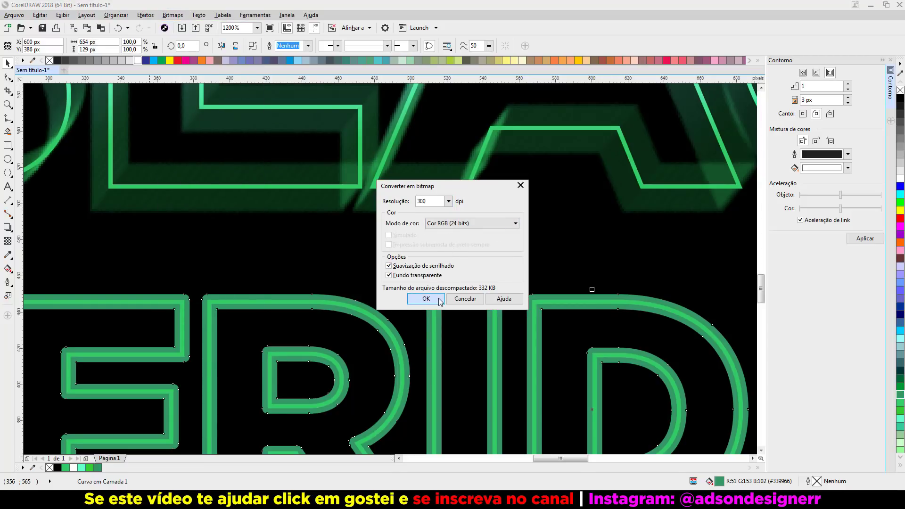
Step: Apply a Gaussian blur with a radius of 3.9 pixels to the FRIDAY contour bitmap
scroll(438, 270, down, 3)
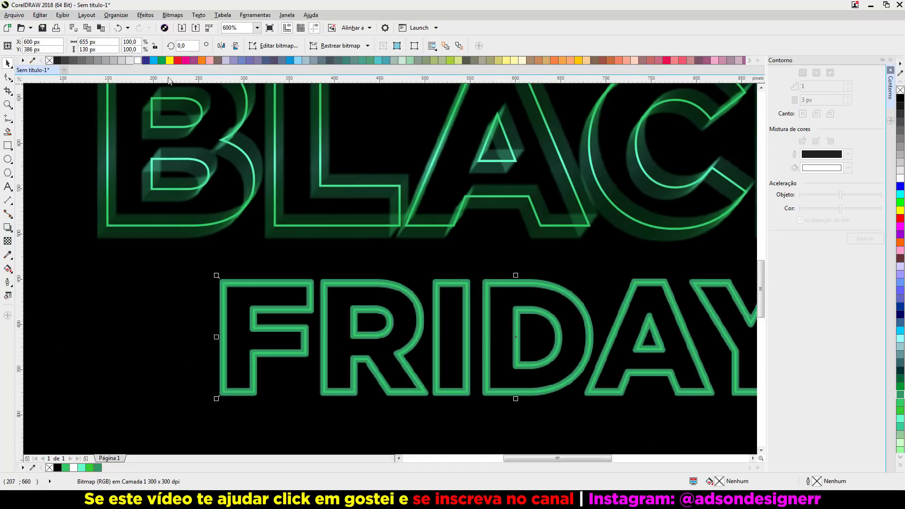
click(174, 18)
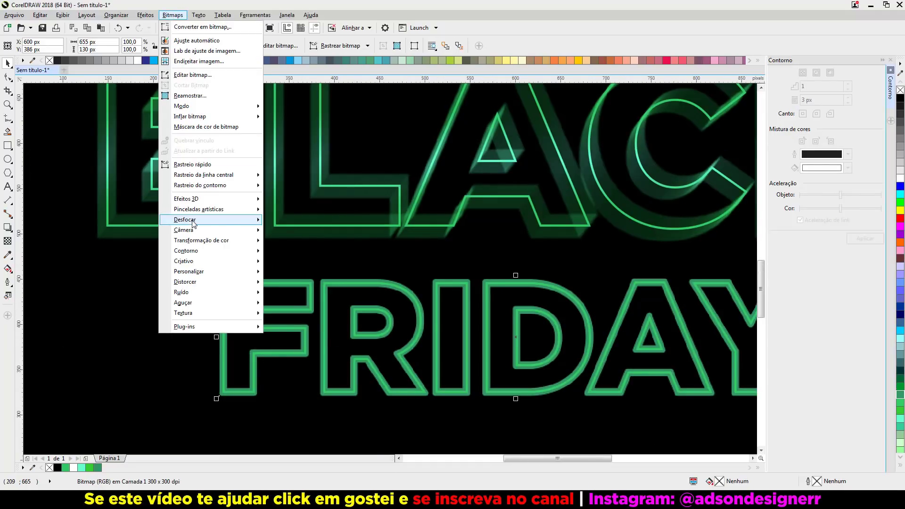
mouse_move(218, 220)
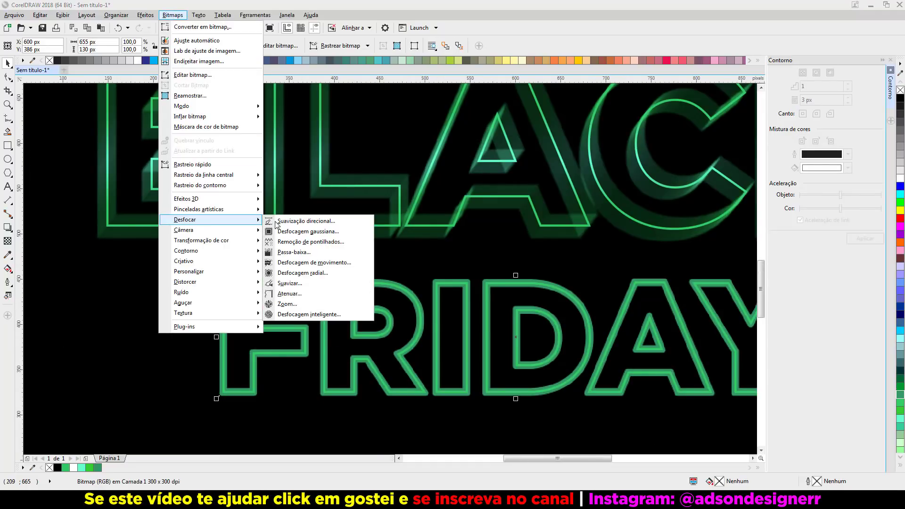
click(311, 232)
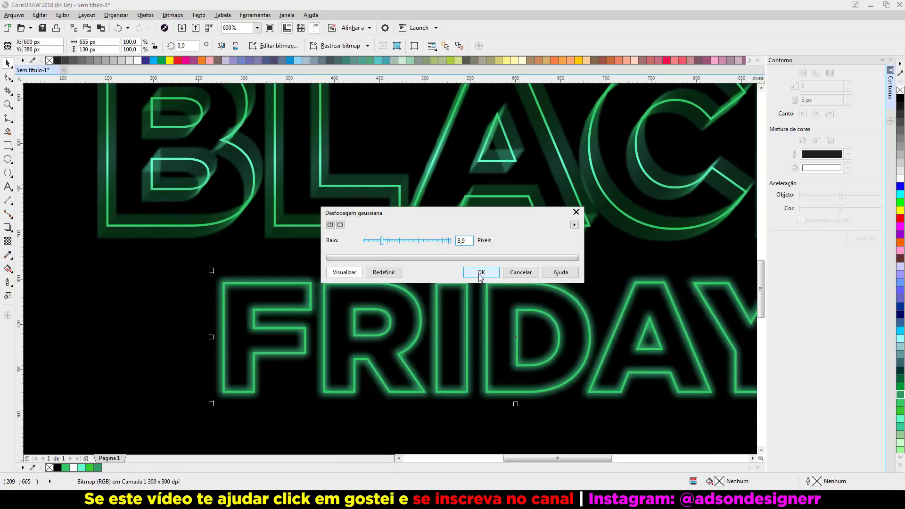
click(479, 270)
Step: Scale FRIDAY and its glow down from the centre to about 629 px wide and group them
scroll(432, 272, down, 2)
scroll(432, 273, up, 1)
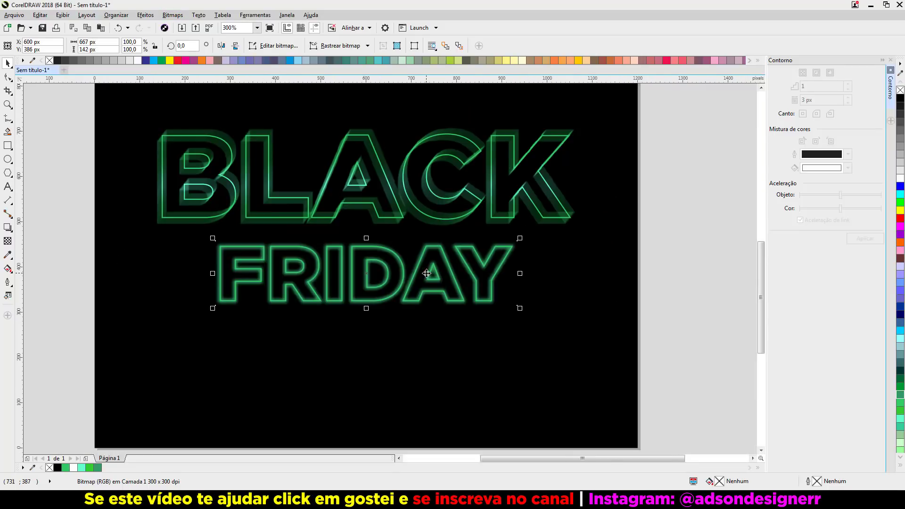
drag(67, 208, 611, 368)
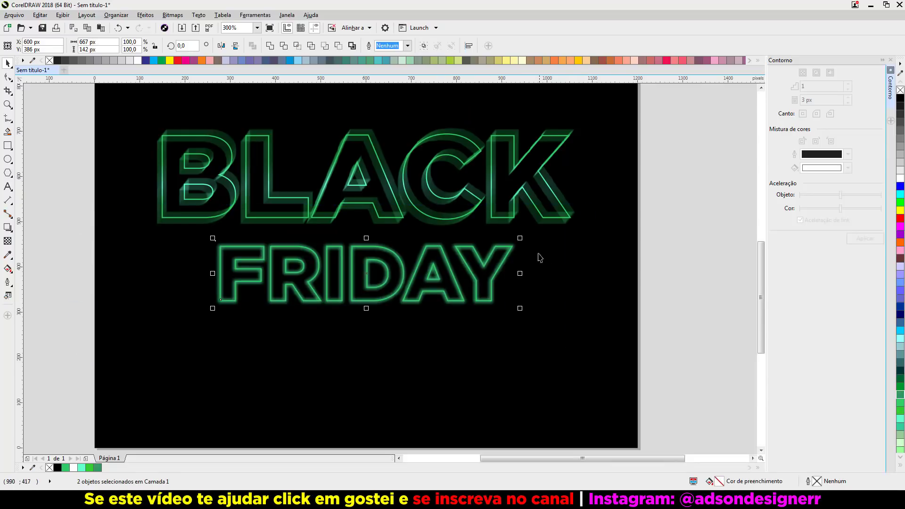
drag(518, 241, 510, 242)
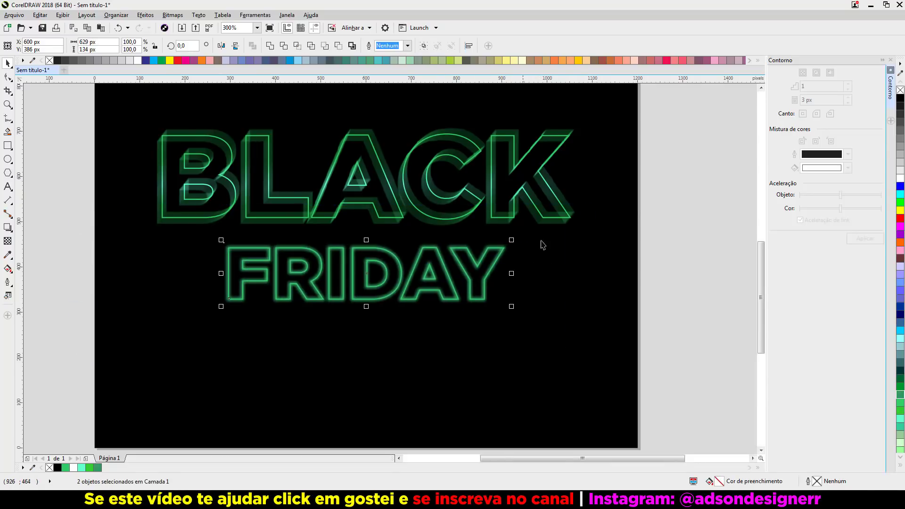
drag(686, 186, 116, 367)
key(ctrl+g)
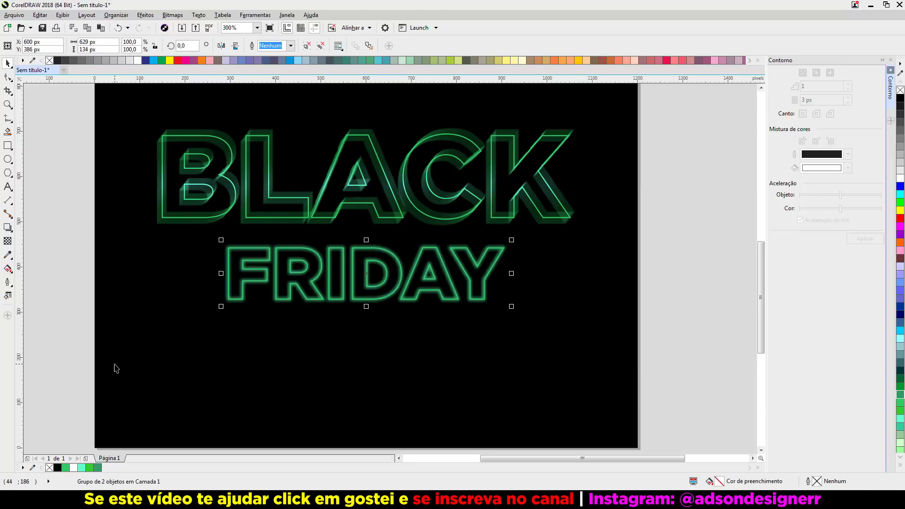
Step: Place a copy of the BLACK group on the pasteboard beside the page and ungroup it
click(64, 223)
scroll(435, 298, down, 2)
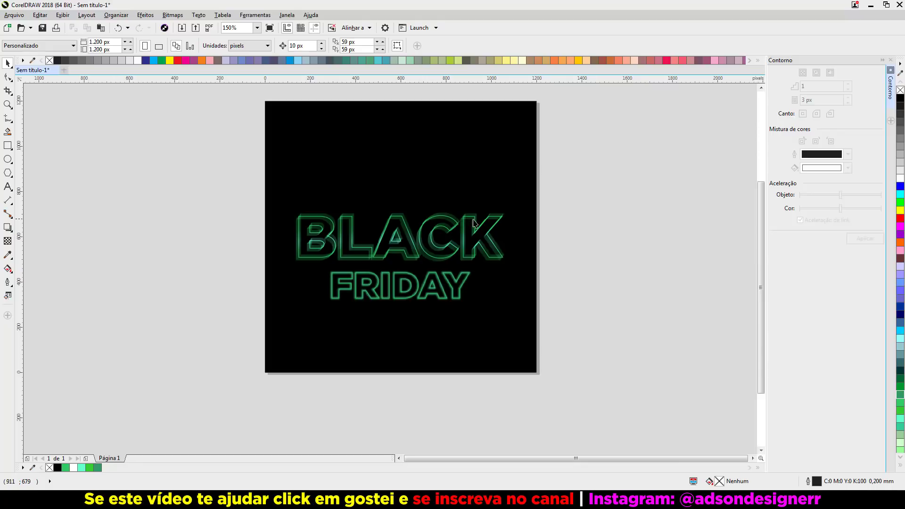
drag(474, 224, 210, 204)
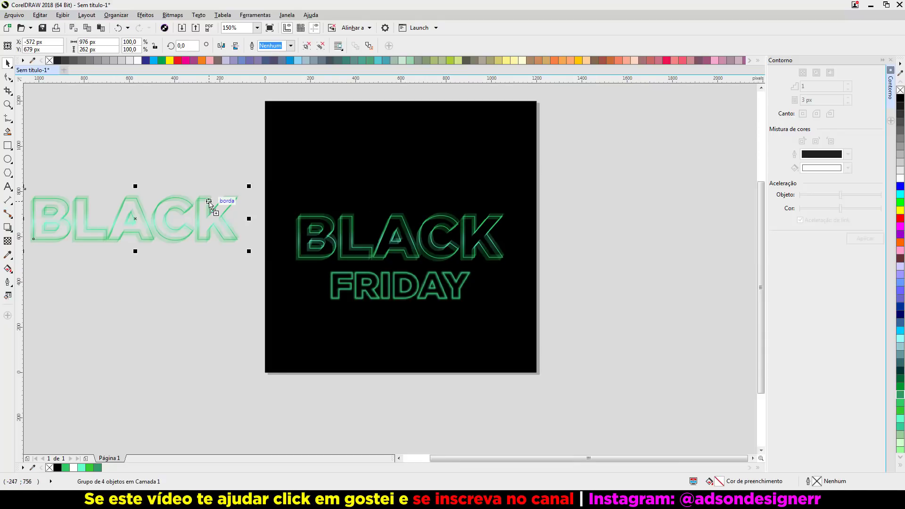
key(Escape)
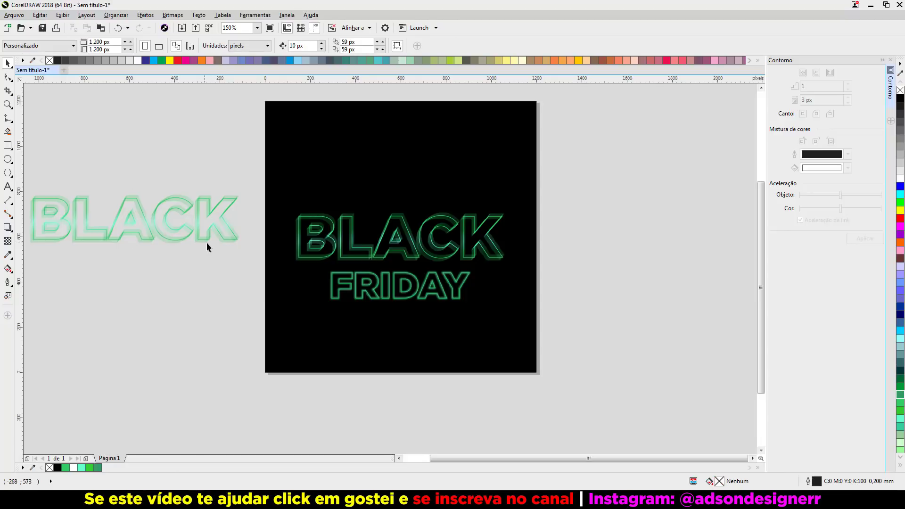
Step: Move one motion-blurred bitmap out of the copied BLACK lettering and delete the copy's remaining objects
drag(214, 238, 223, 318)
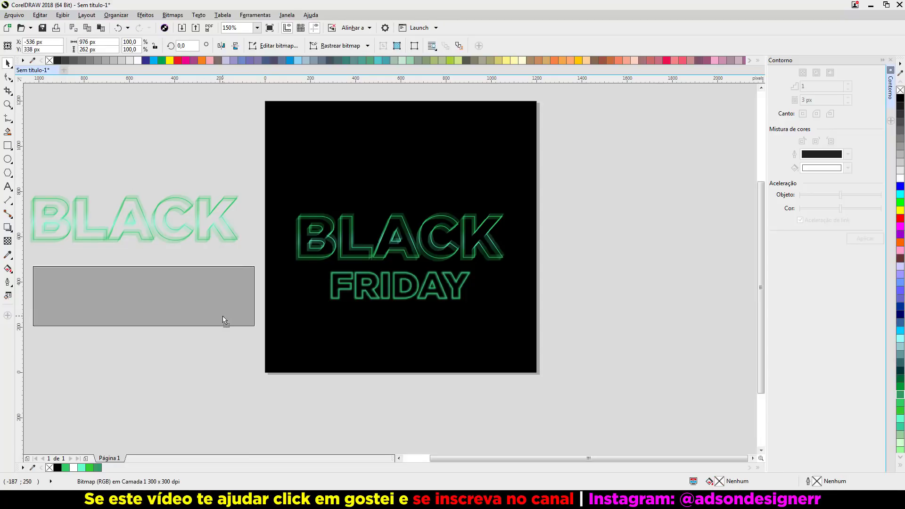
scroll(217, 165, down, 2)
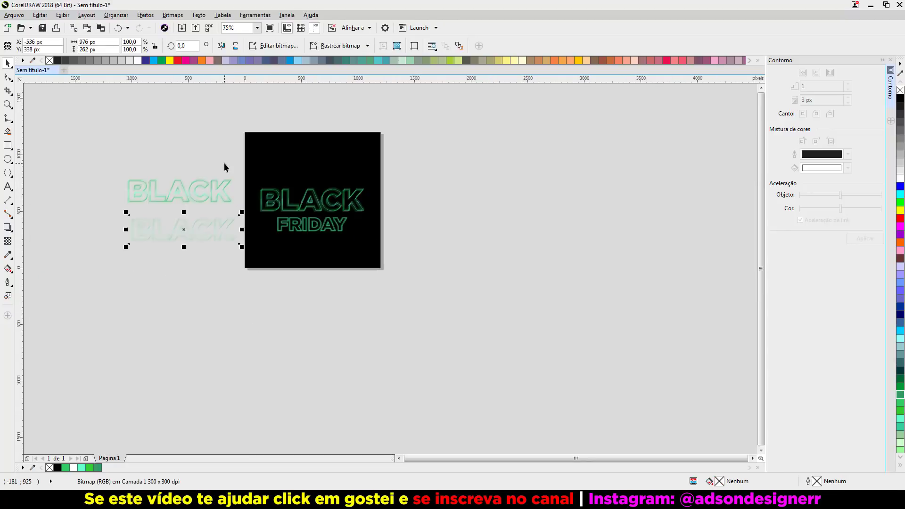
drag(92, 160, 259, 225)
key(Delete)
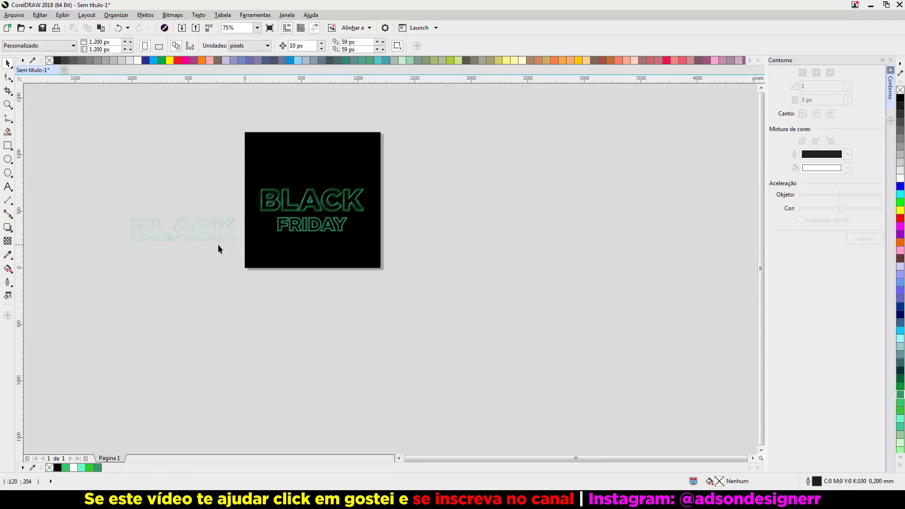
Step: Rotate the faint motion-blurred BLACK bitmap beside the page to 23.19°
scroll(145, 229, up, 2)
click(233, 237)
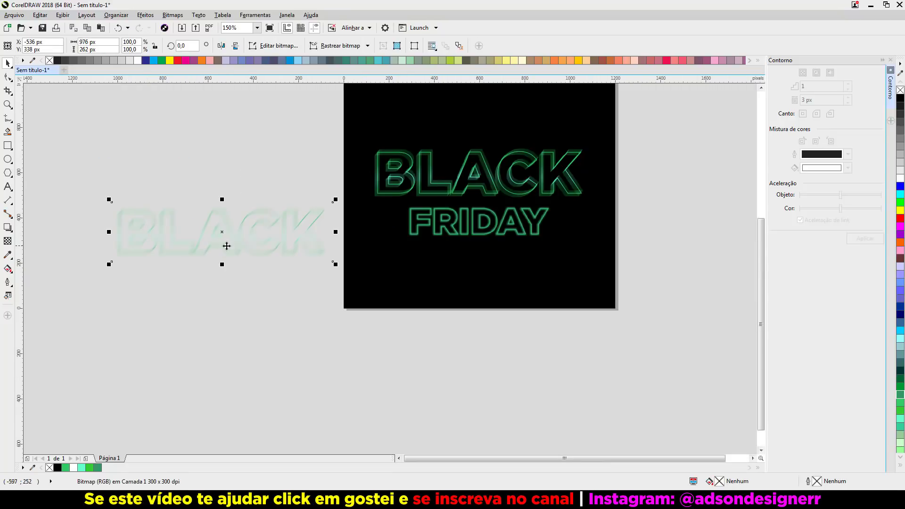
click(229, 246)
drag(337, 265, 320, 244)
click(221, 310)
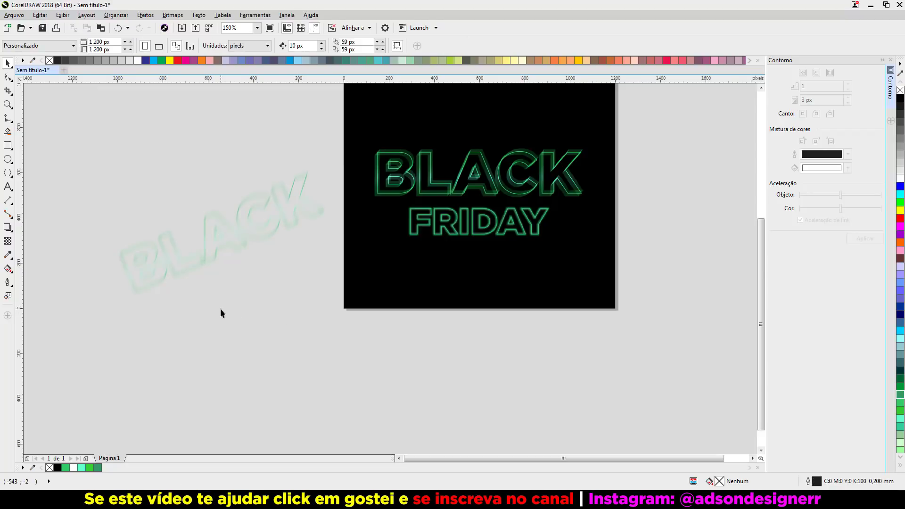
Step: Move the tilted BLACK bitmap over the page's upper-left corner at about X 23, Y 860 px, and copy it to the other three corners
scroll(220, 309, down, 2)
scroll(242, 202, up, 2)
drag(232, 267, 347, 205)
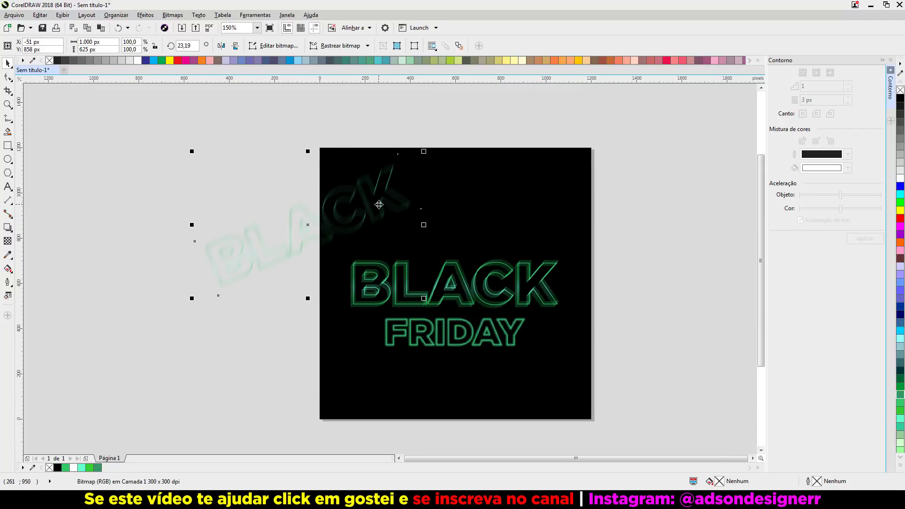
drag(293, 224, 307, 225)
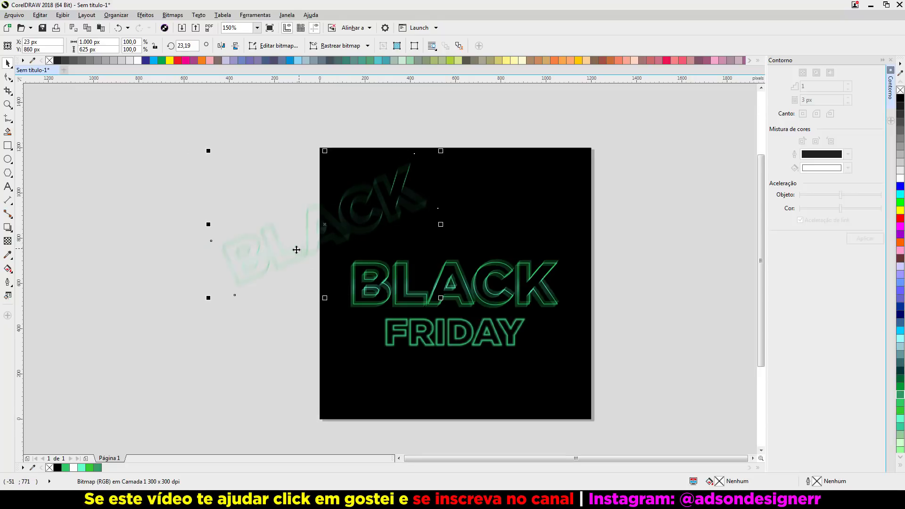
drag(289, 253, 547, 377)
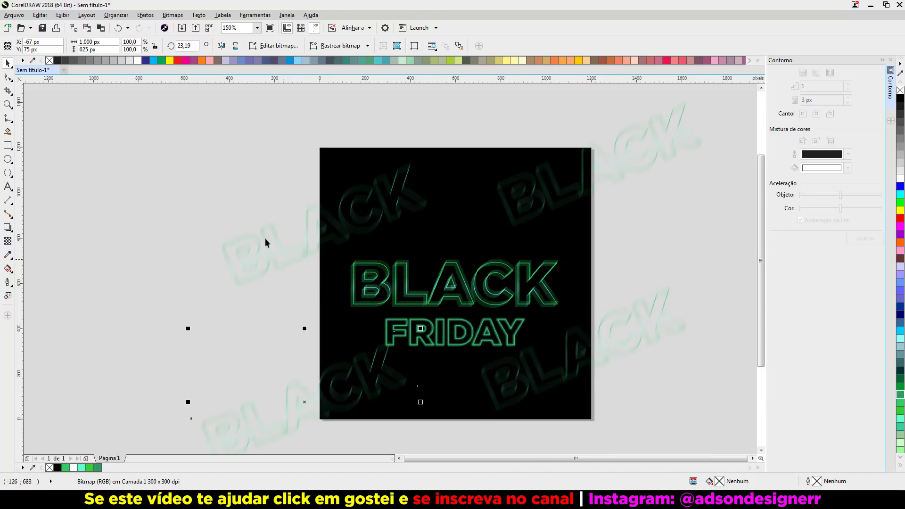
Step: Scale the central BLACK and FRIDAY groups down together from their centre to about 750 px wide
drag(253, 196, 608, 377)
drag(568, 351, 555, 340)
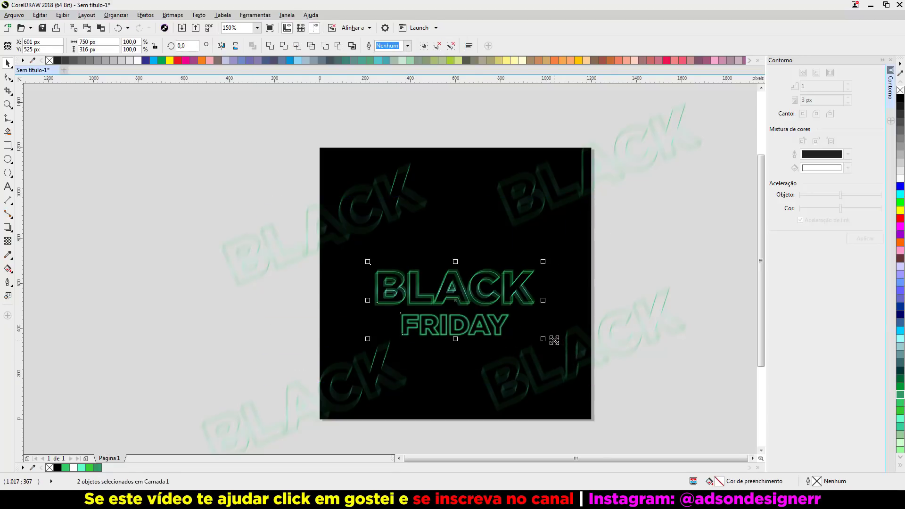
click(627, 246)
Step: Select the four tilted BLACK bitmaps at the page corners and group them together
scroll(504, 291, up, 3)
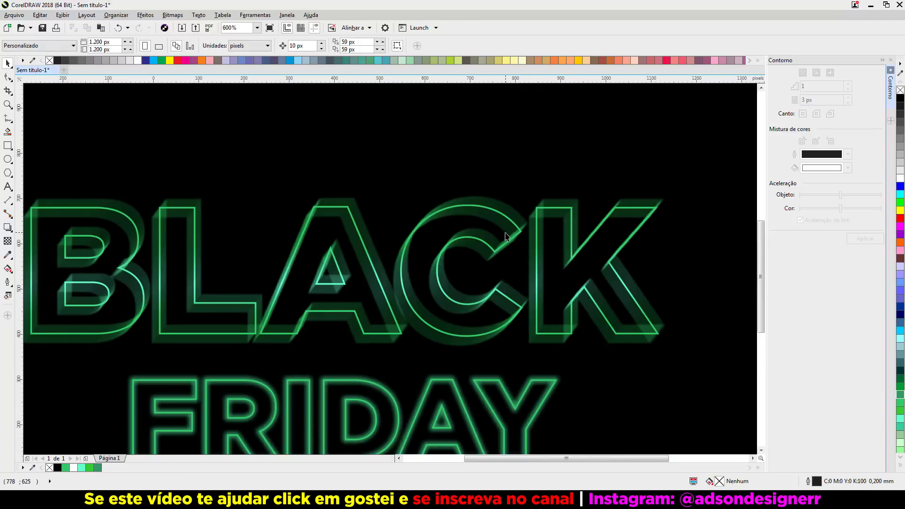
scroll(513, 232, down, 3)
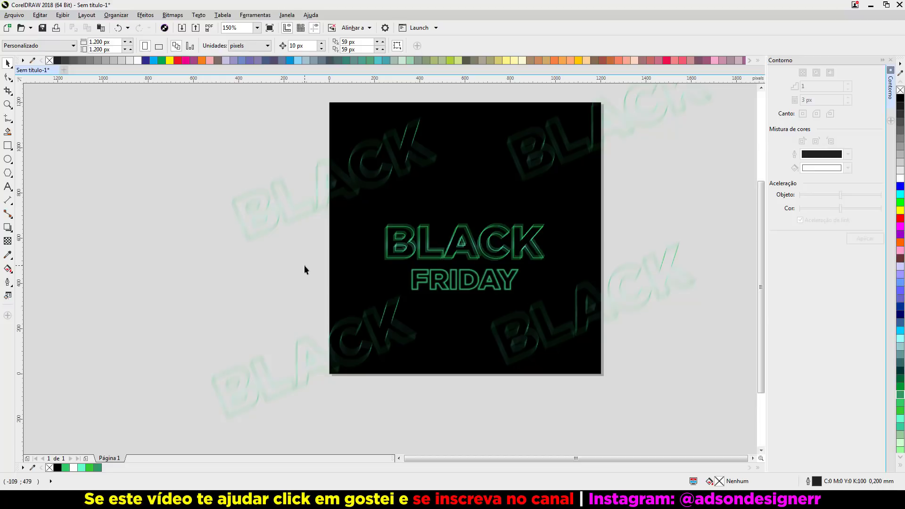
click(272, 197)
shift+click(273, 380)
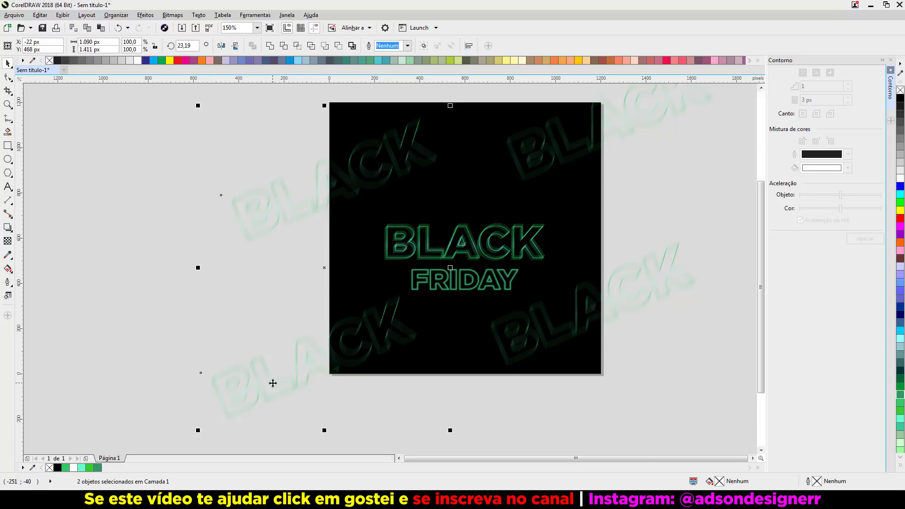
shift+click(689, 277)
shift+click(673, 112)
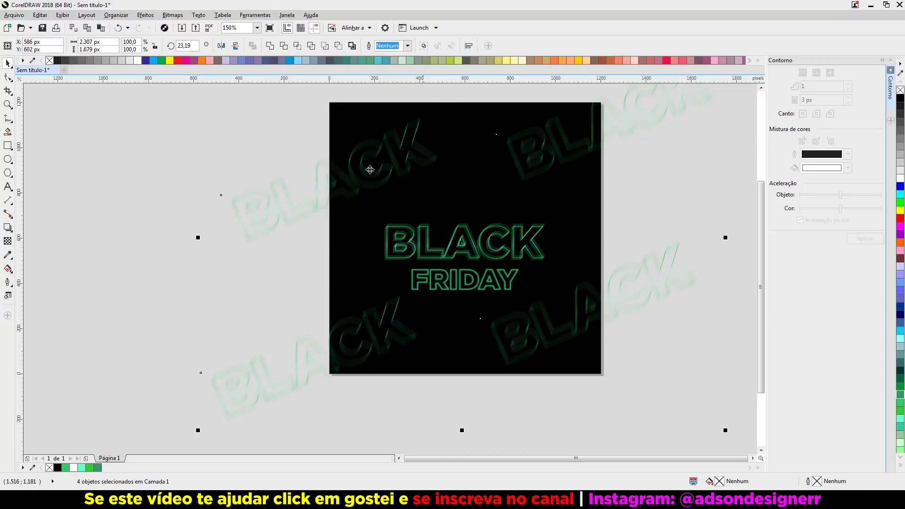
scroll(268, 261, down, 1)
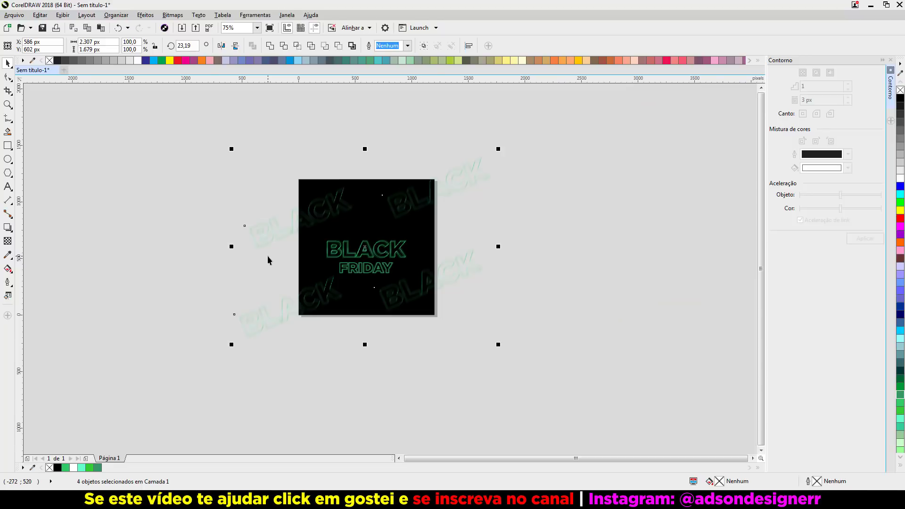
scroll(269, 260, up, 1)
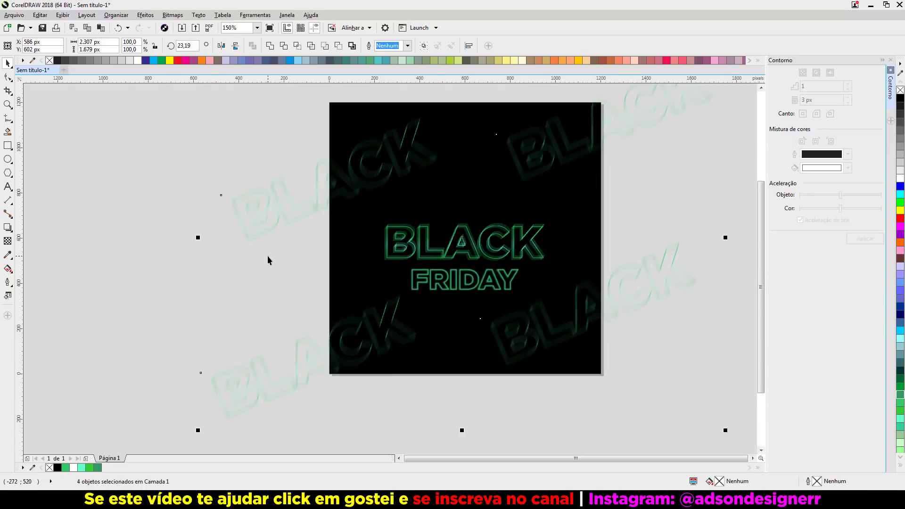
click(149, 207)
Step: Unlock the black background square and intersect it with the group of tilted BLACK bitmaps
right_click(465, 132)
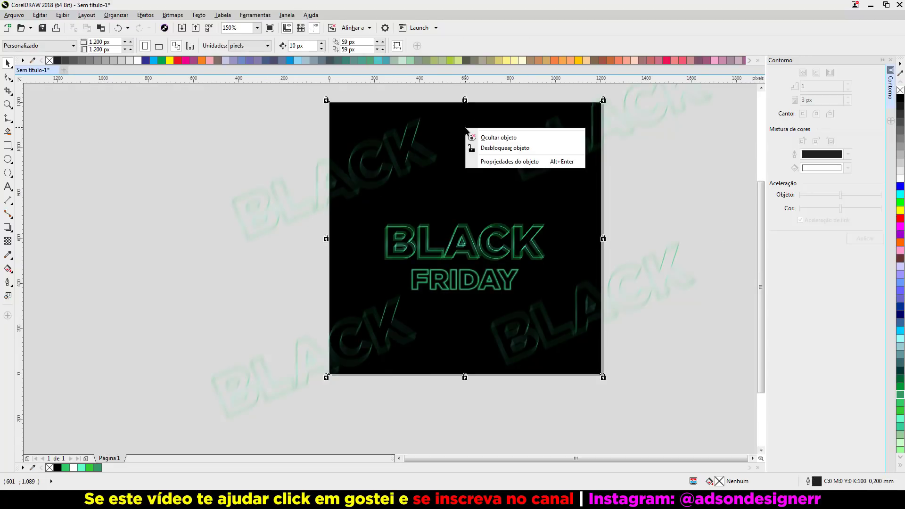
click(478, 149)
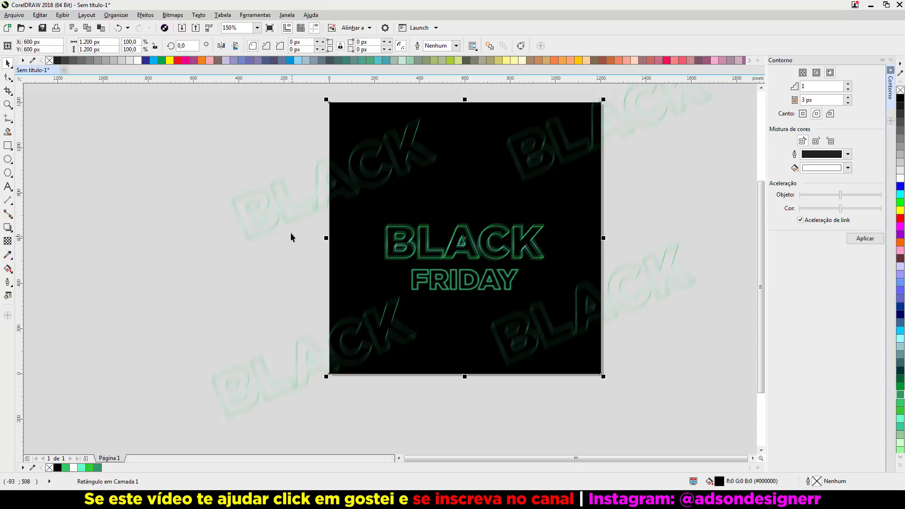
shift+click(289, 203)
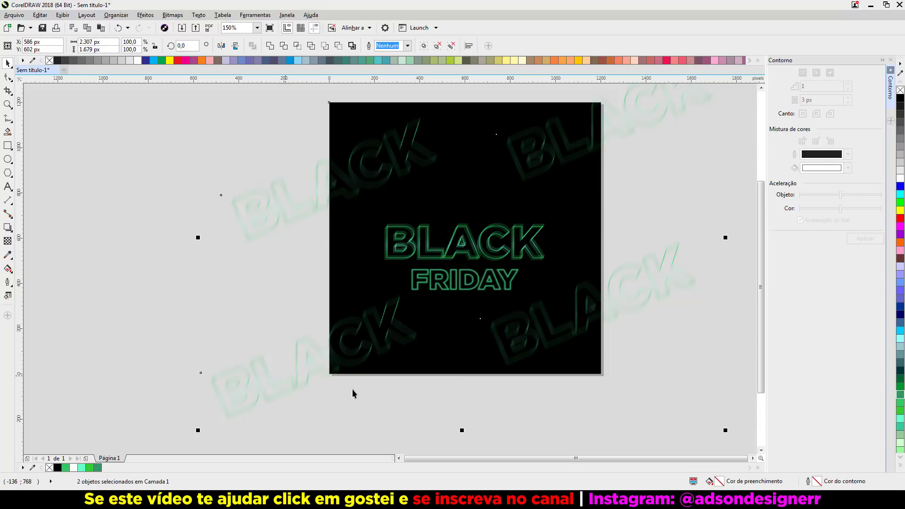
click(297, 46)
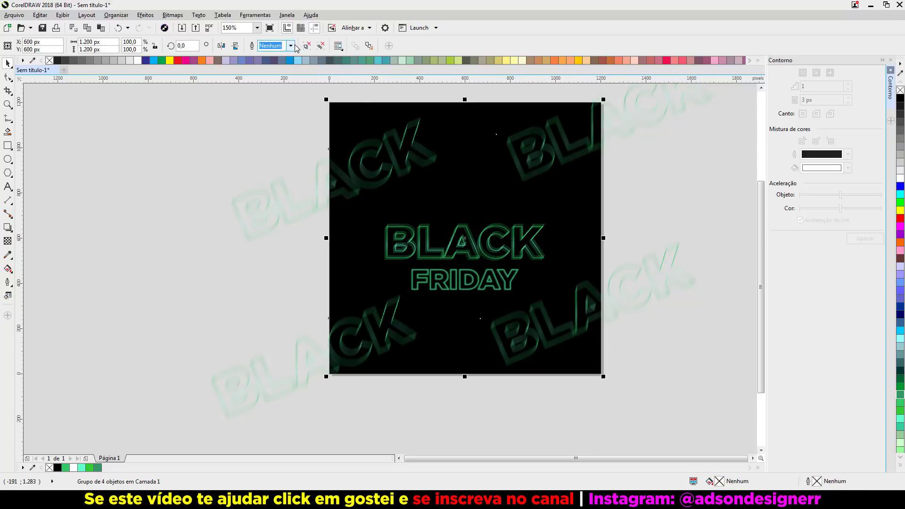
Step: Move the original tilted BLACK group off the page-clipped version and delete it
click(276, 218)
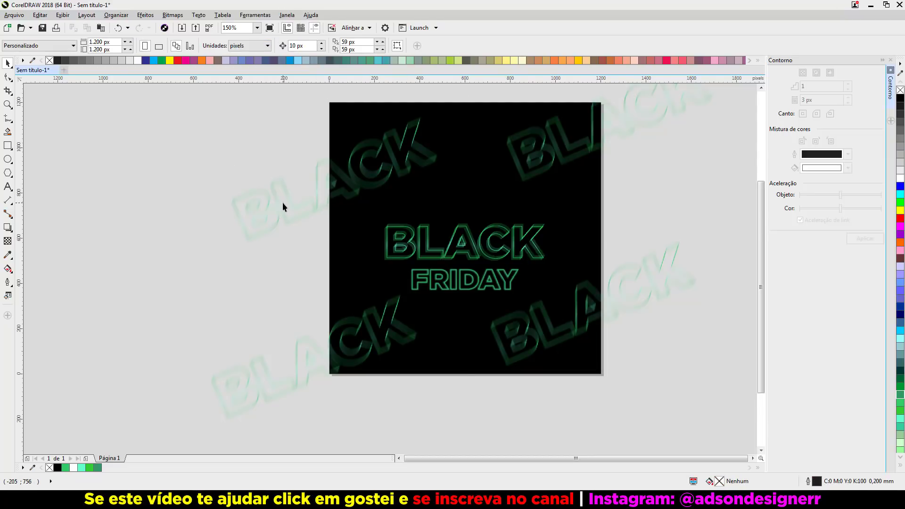
drag(283, 206, 188, 216)
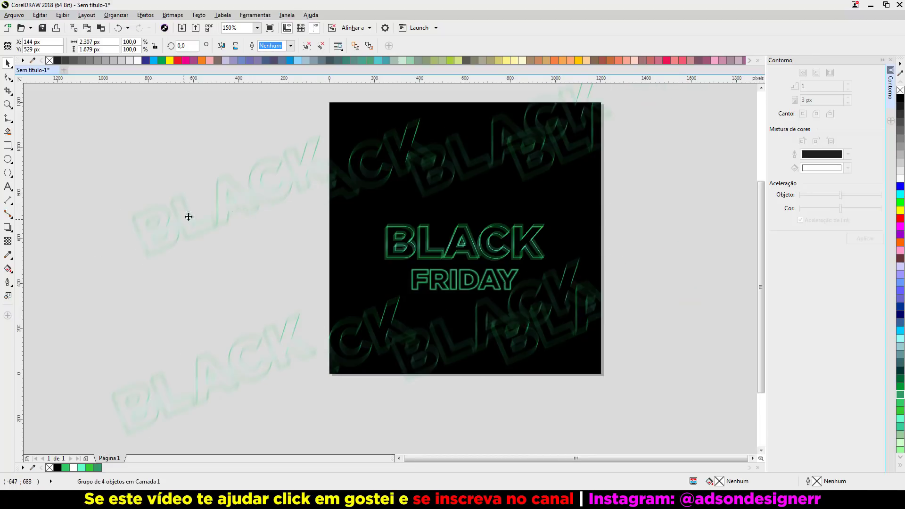
key(Delete)
click(398, 149)
drag(398, 148, 204, 166)
key(ctrl+z)
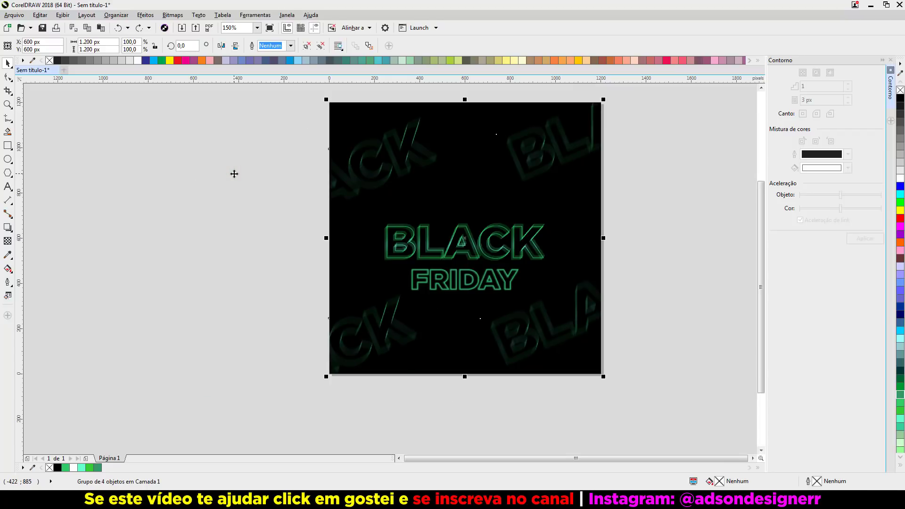
Step: Paste duplicates of the clipped BLACK group in place to intensify the background lettering
key(ctrl+v)
key(ctrl+v)
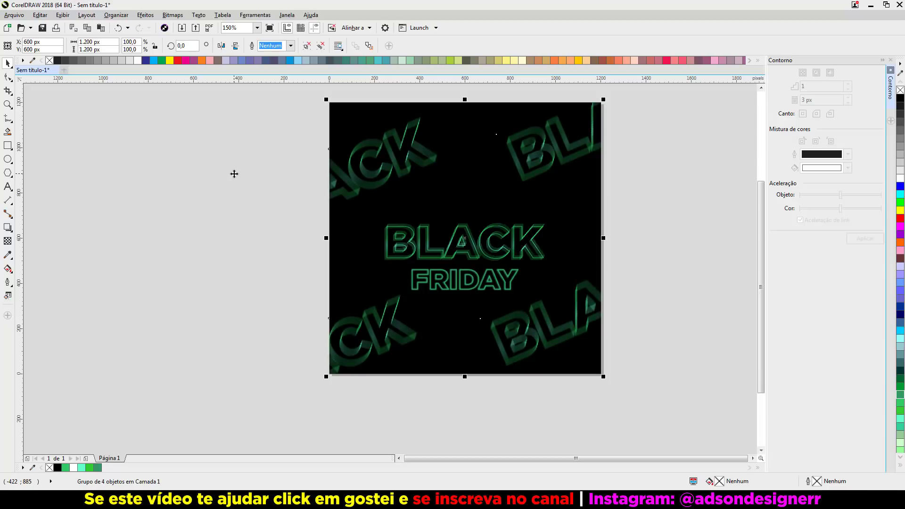
click(233, 223)
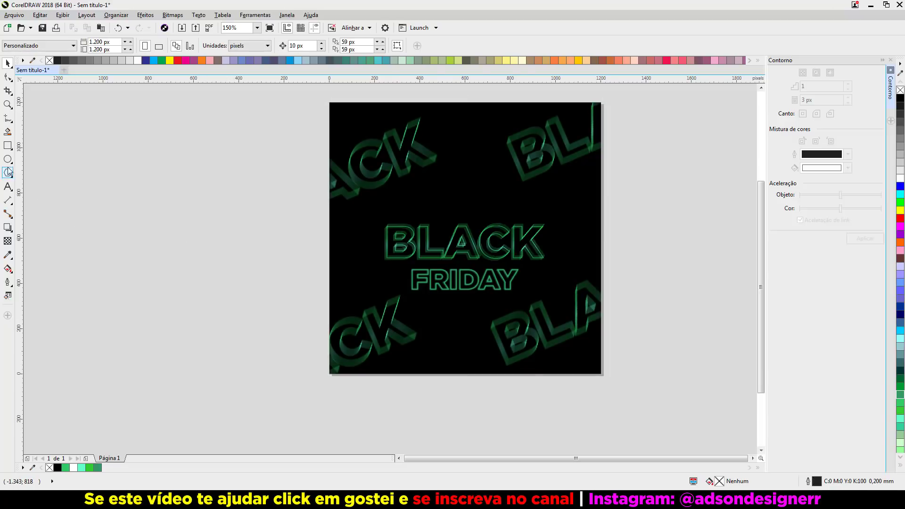
Step: Draw a rectangle about 848 × 381 px beside the page and centre it on the page
click(7, 146)
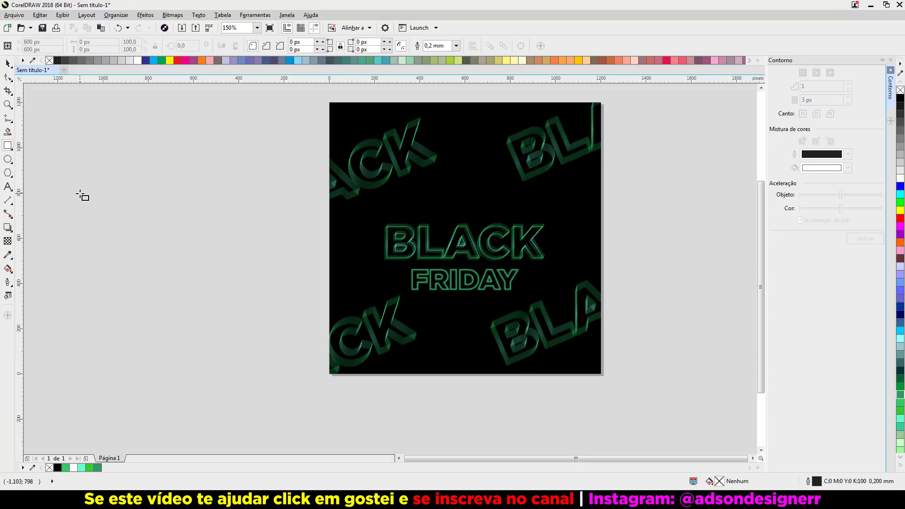
drag(79, 194, 271, 279)
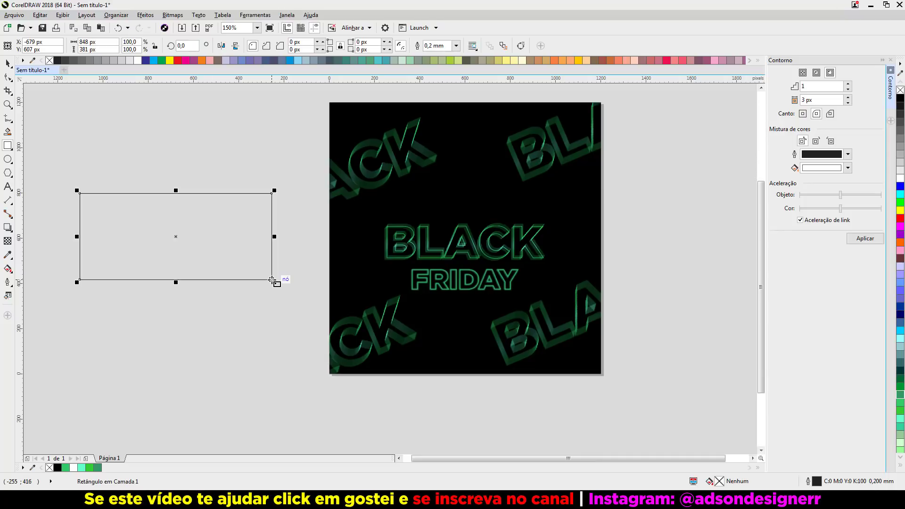
key(p)
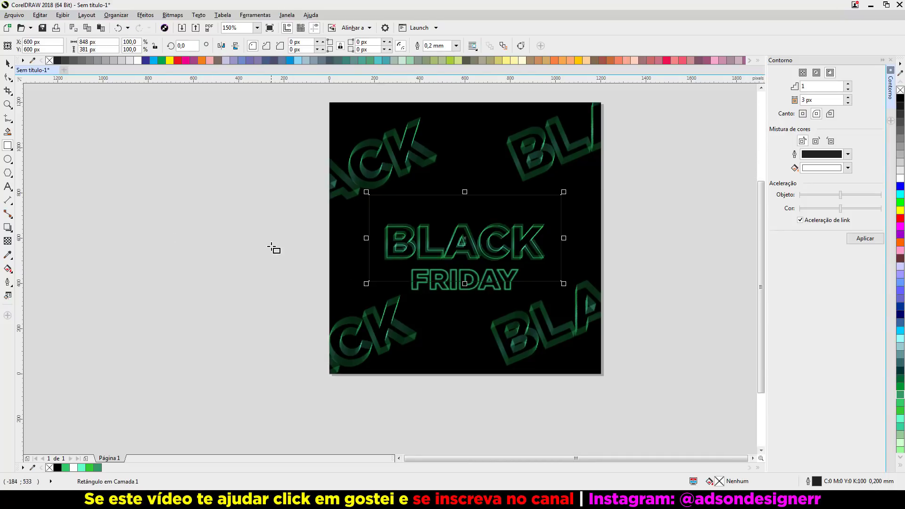
Step: Centre the BLACK and FRIDAY lettering vertically within the rectangle
key(space)
drag(276, 210, 558, 317)
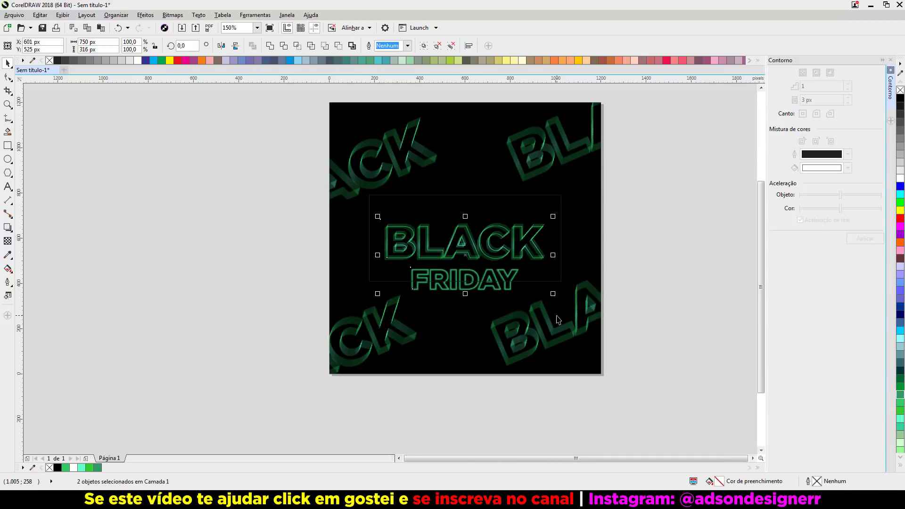
shift+click(498, 197)
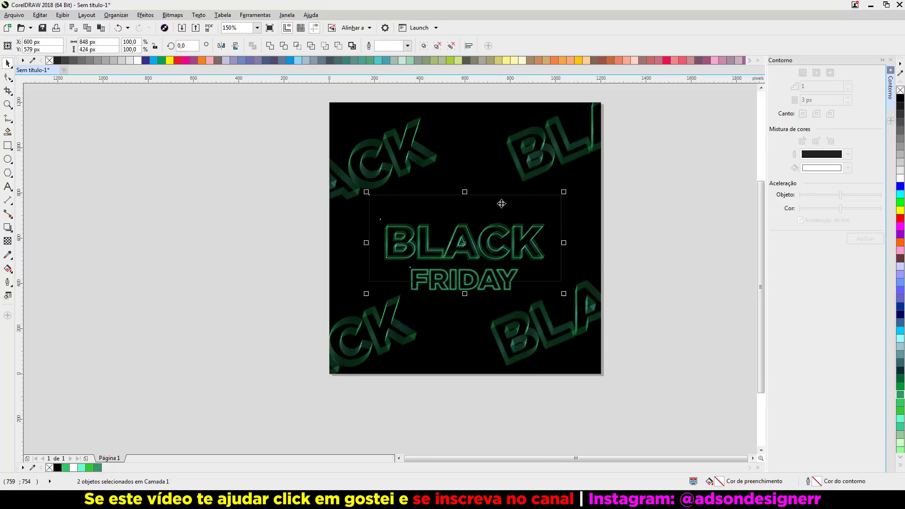
key(e)
click(655, 192)
Step: Colour the rectangle's outline spring green (#33CC33) and convert the outline to an object
click(514, 194)
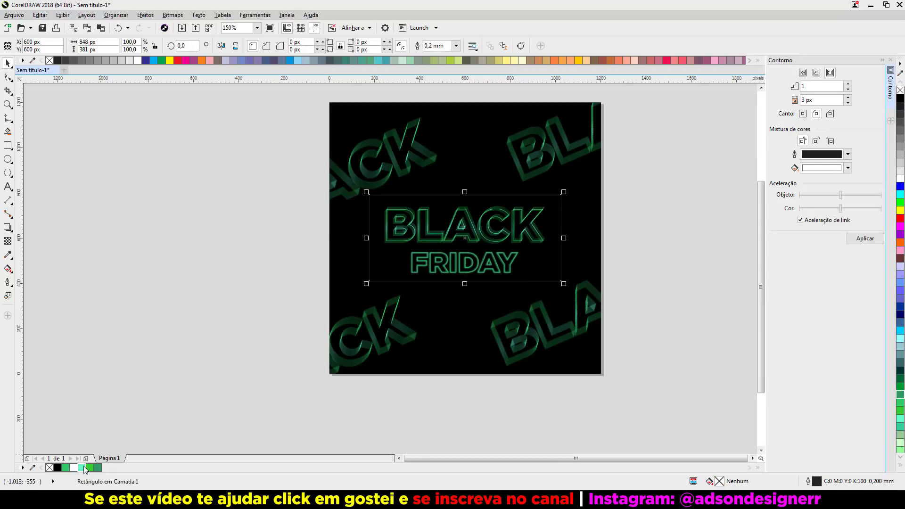
right_click(90, 468)
scroll(386, 187, up, 2)
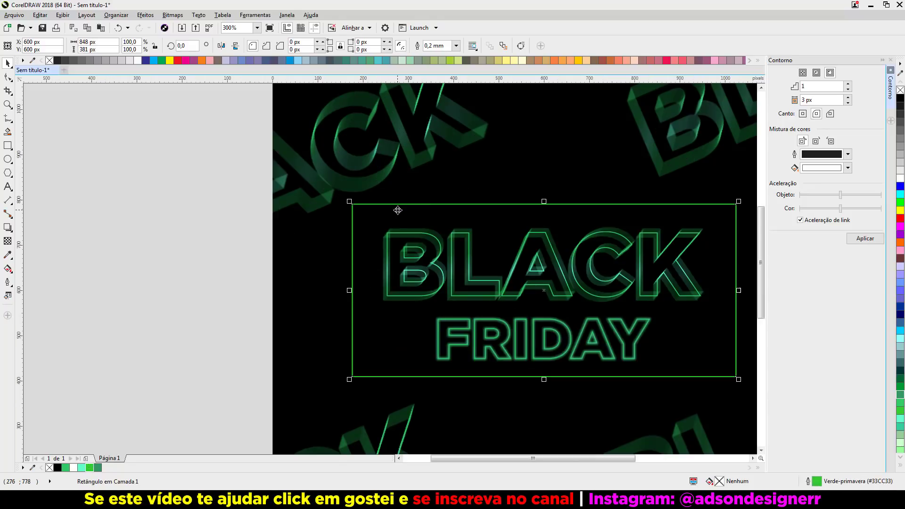
key(ctrl+shift+q)
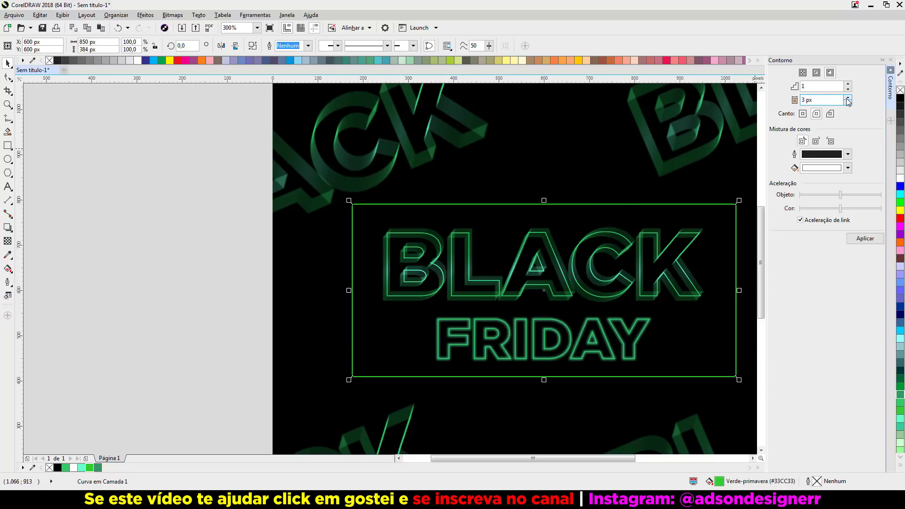
Step: Add a separate one-step 5 px contour around the green frame and fill it with light green (#33CC66)
click(867, 239)
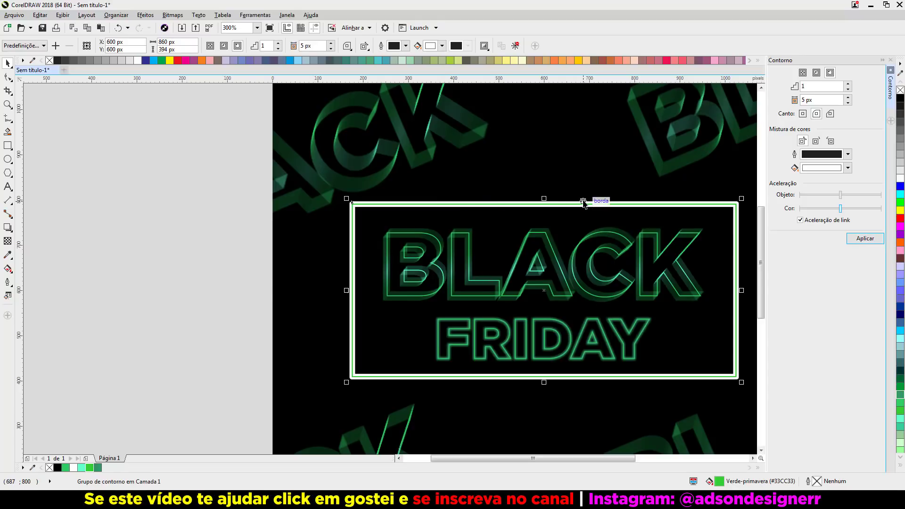
key(Escape)
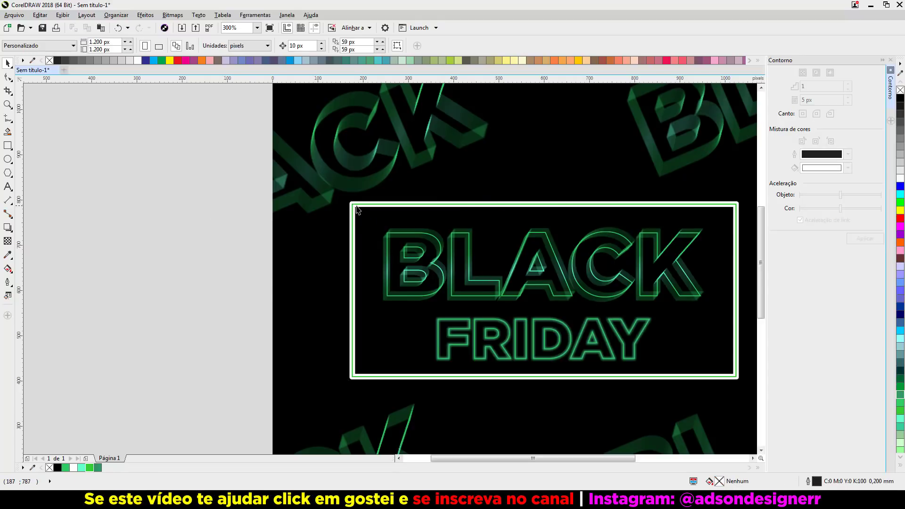
scroll(350, 208, up, 4)
click(348, 193)
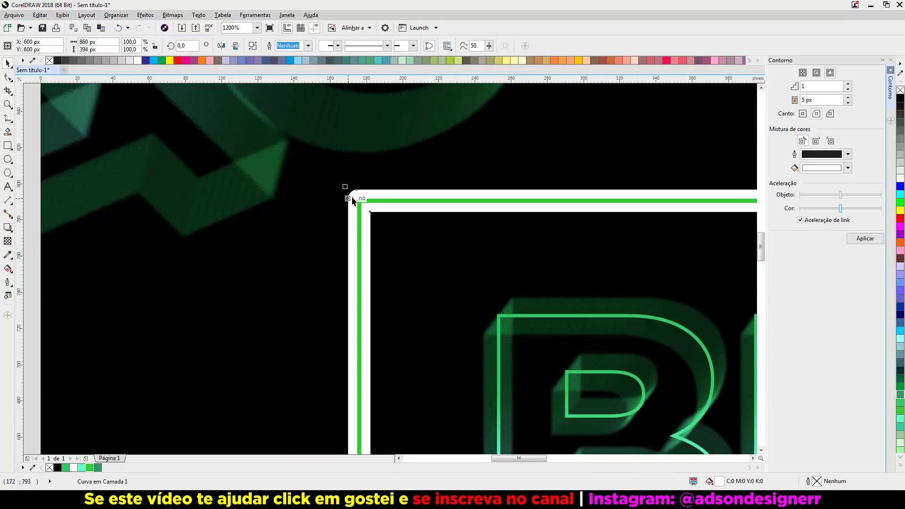
click(89, 468)
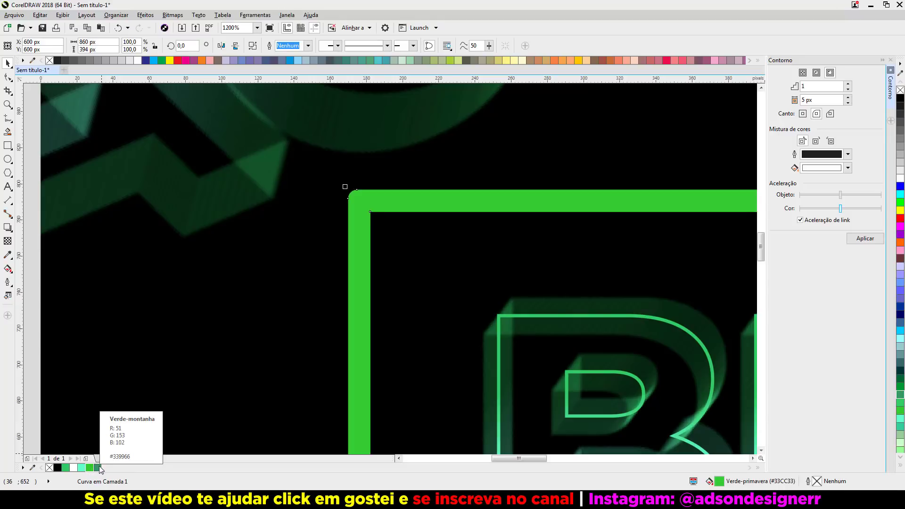
click(98, 469)
click(65, 468)
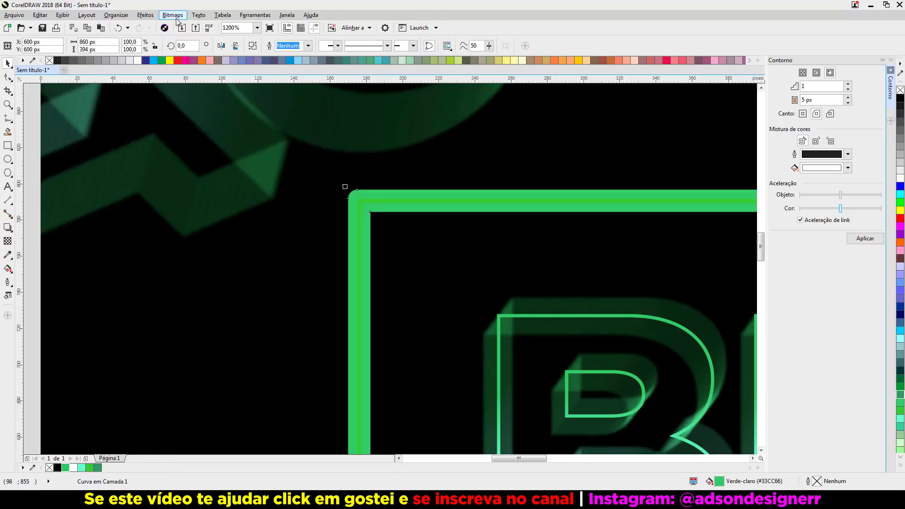
Step: Convert the light green contour frame to a 300 dpi RGB bitmap with anti-aliasing and a transparent background
click(175, 17)
click(189, 27)
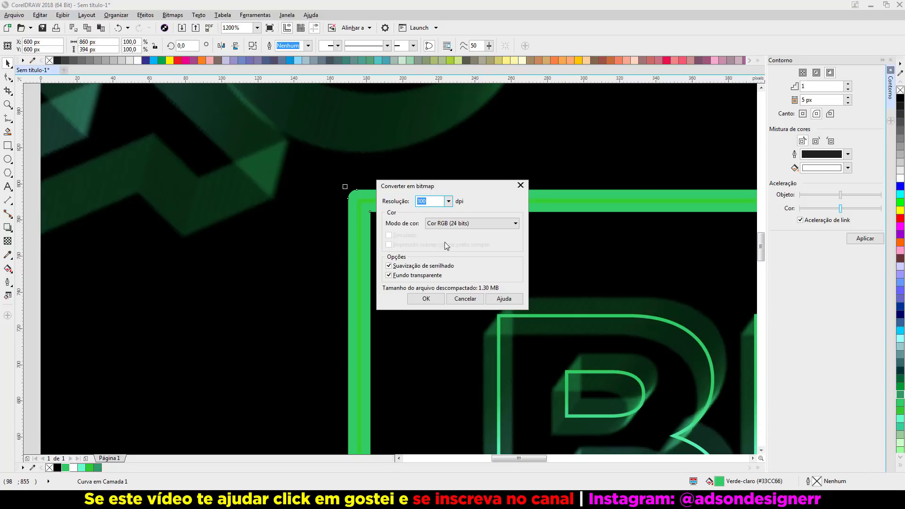
click(438, 298)
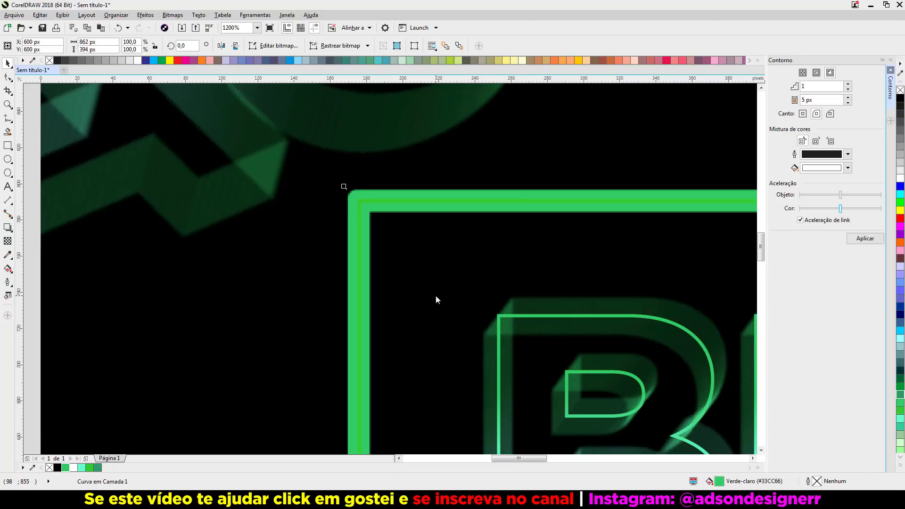
Step: Apply a Gaussian blur to the frame bitmap, raising the radius above 4 pixels for a neon glow
click(179, 15)
mouse_move(197, 221)
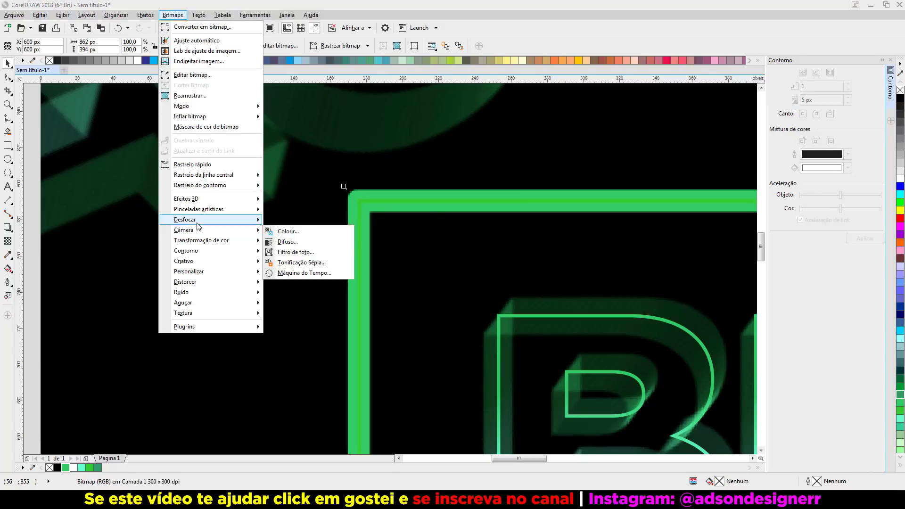
click(295, 231)
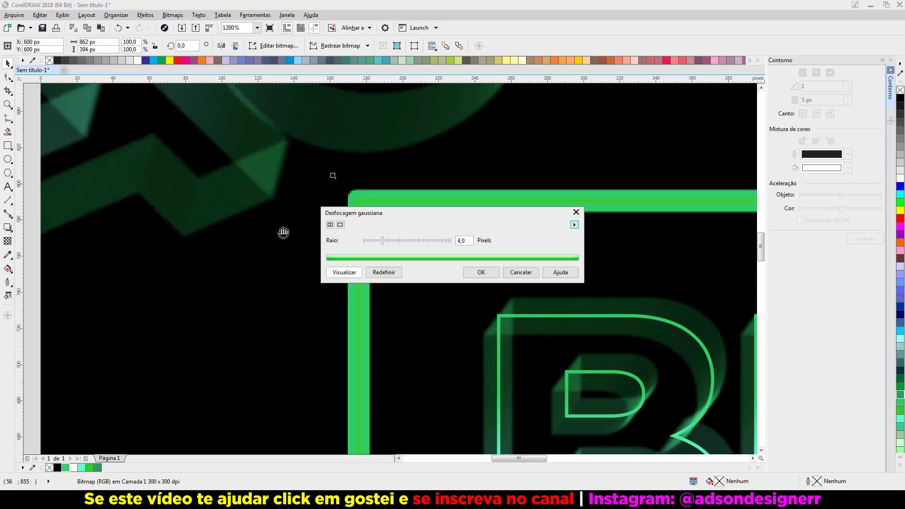
drag(383, 241, 393, 241)
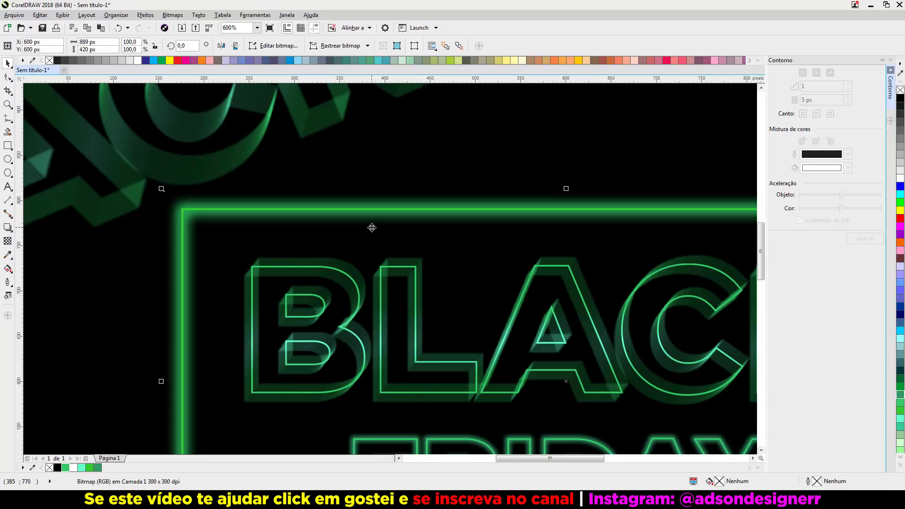
Step: Apply a uniform transparency of 23 to the blurred frame glow and deselect it
click(386, 193)
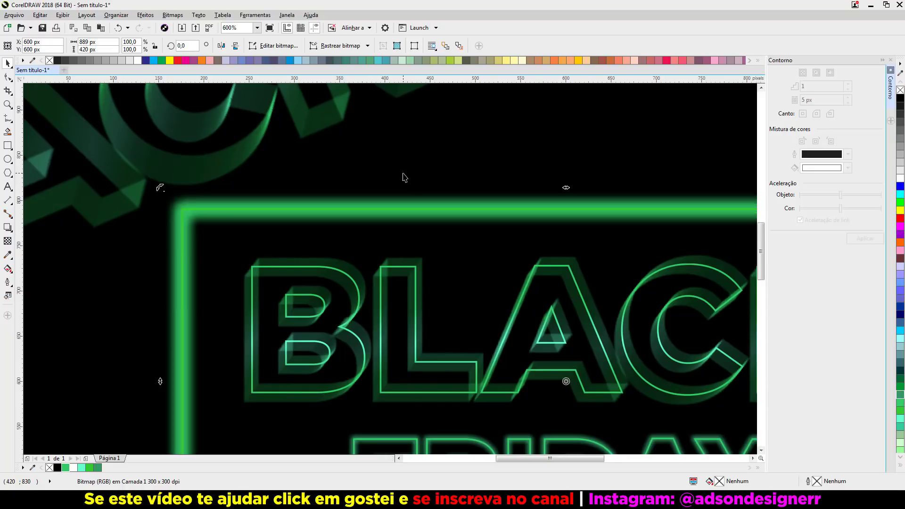
key(F6)
scroll(405, 175, down, 3)
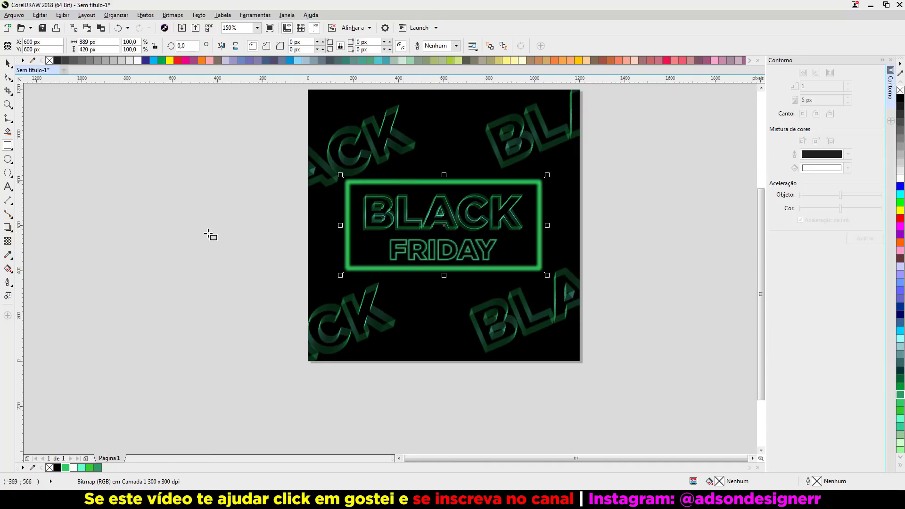
click(8, 241)
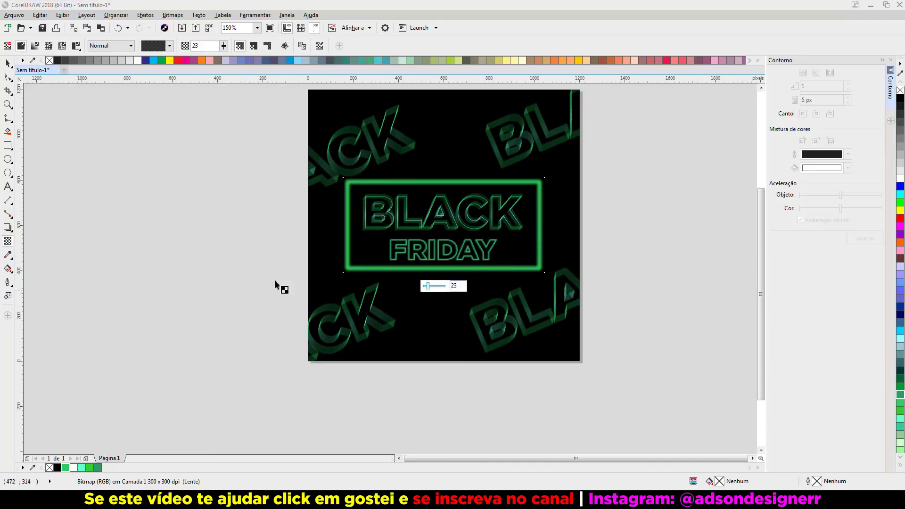
click(8, 63)
click(204, 247)
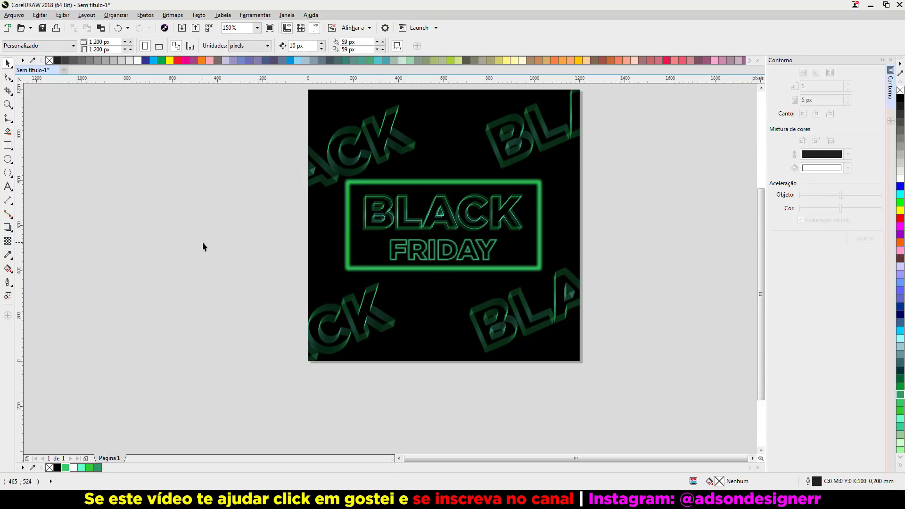